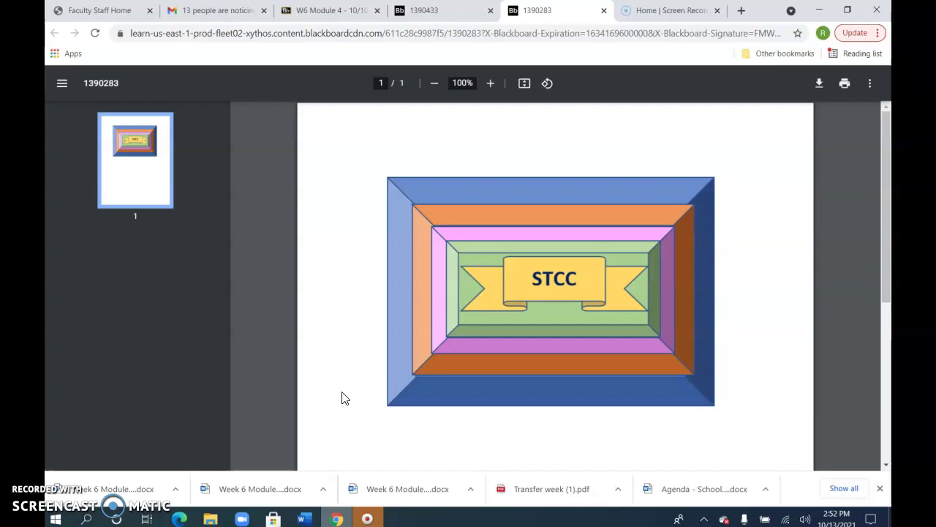
# Bring the blank Word document Document37 to the front from the taskbar.
pyautogui.moveTo(309, 509)
pyautogui.click(451, 472)
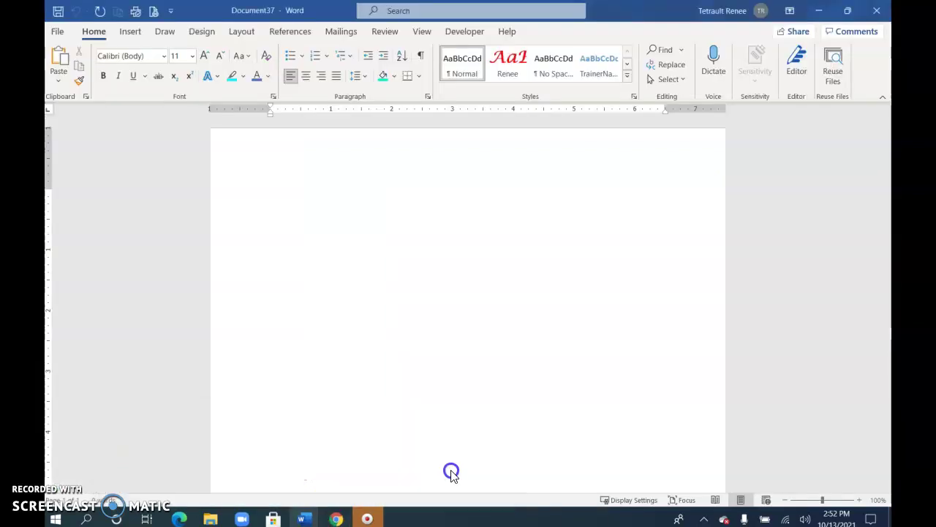
# Draw a large 3.61" by 6.35" blue Rectangle: Beveled shape on the page.
pyautogui.click(130, 31)
pyautogui.click(198, 51)
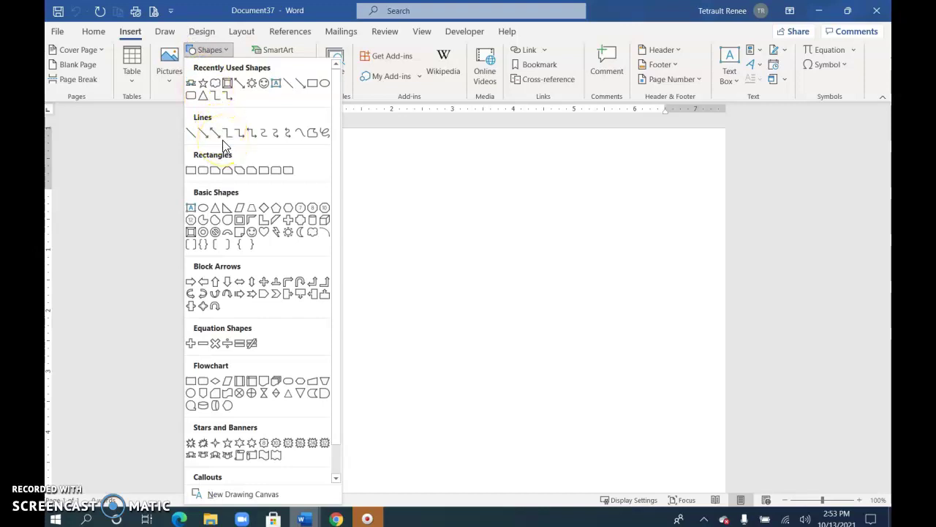
pyautogui.click(208, 197)
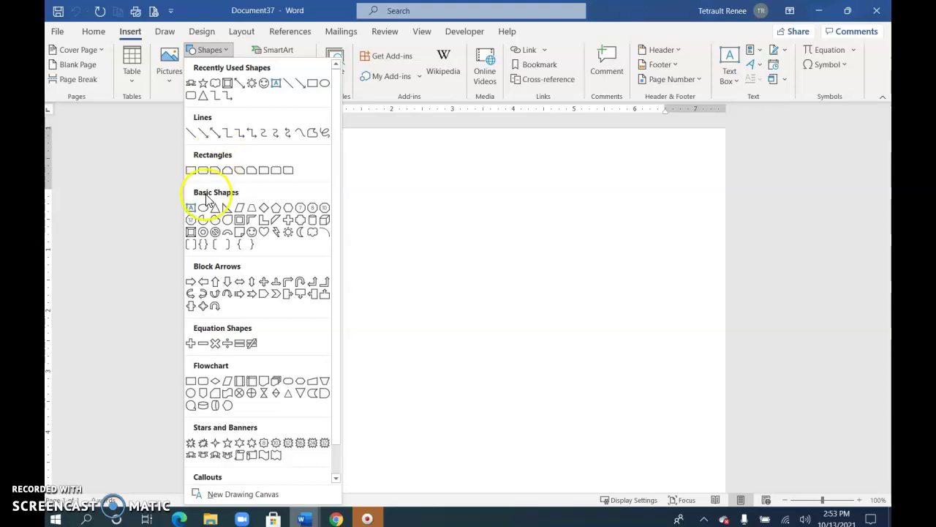
pyautogui.click(193, 233)
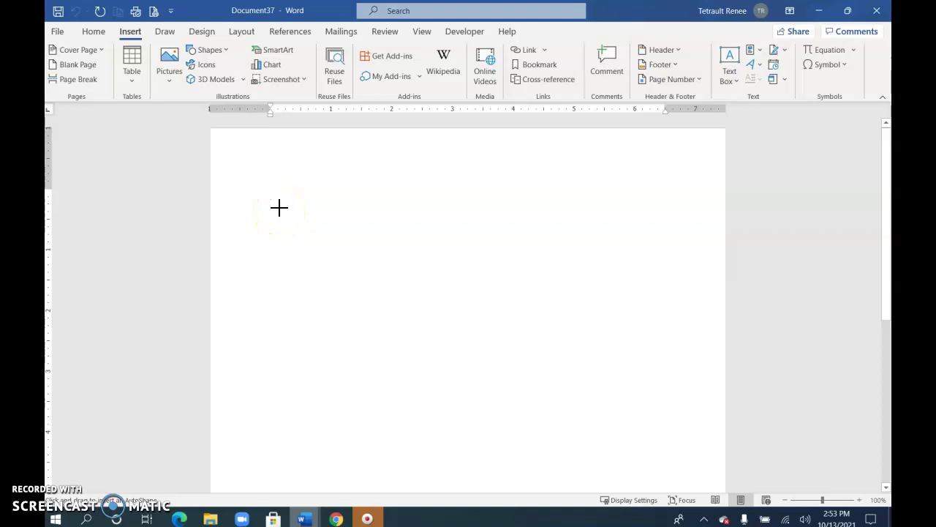
pyautogui.moveTo(279, 208); pyautogui.dragTo(665, 428)
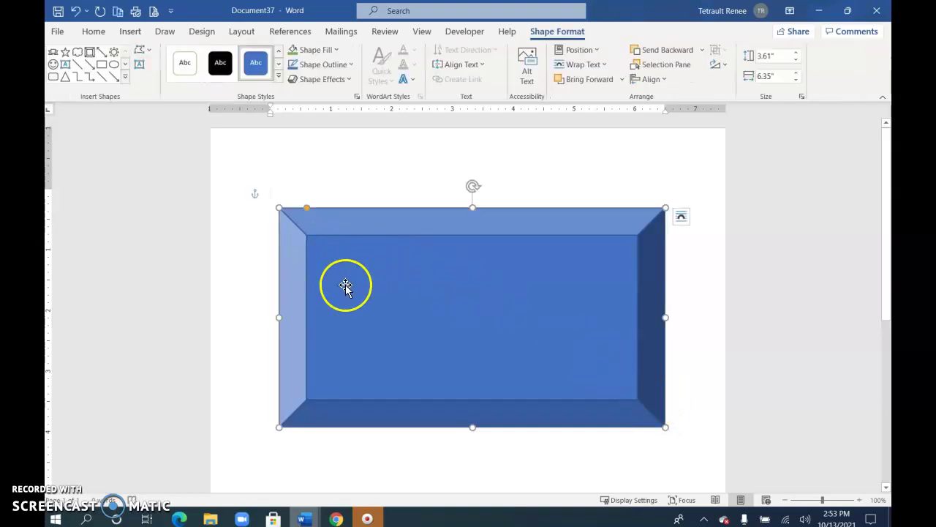
pyautogui.click(89, 57)
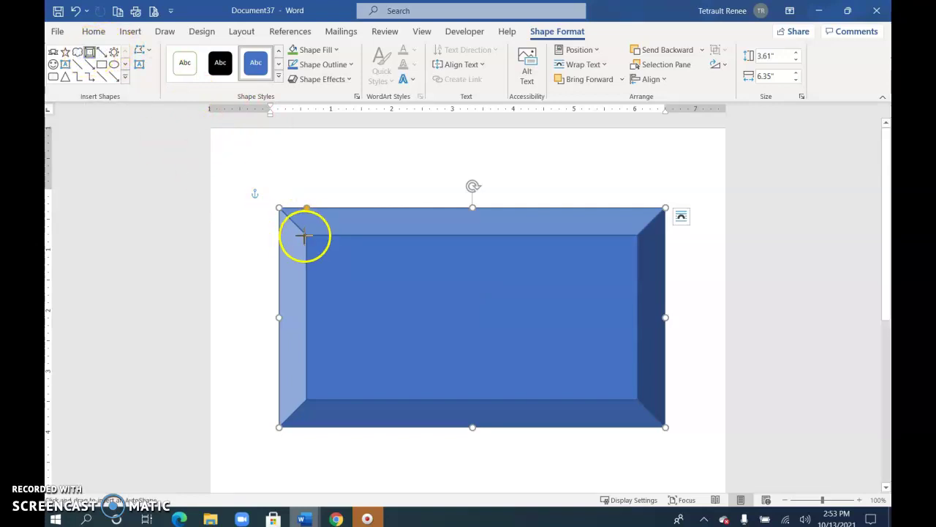
# Draw three progressively smaller beveled rectangles nested inside the first, making the innermost slightly taller.
pyautogui.moveTo(306, 235); pyautogui.dragTo(638, 399)
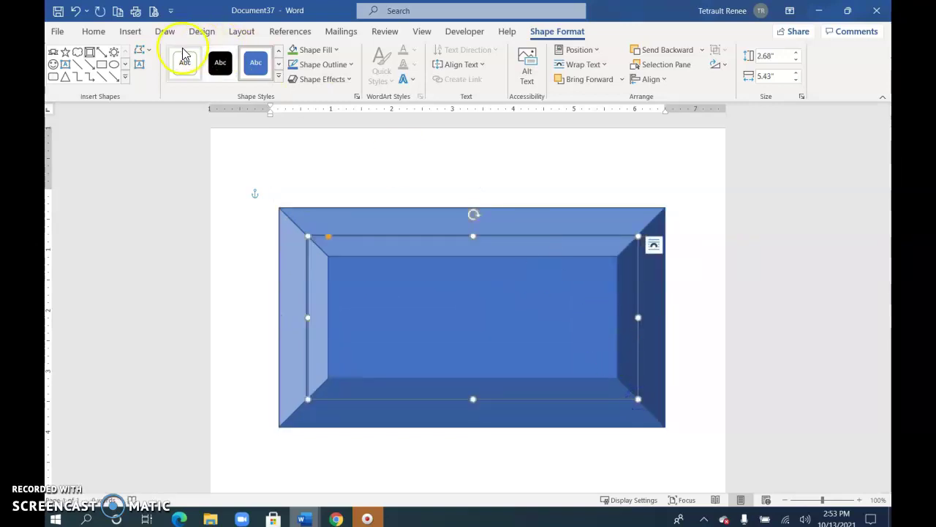
pyautogui.click(89, 51)
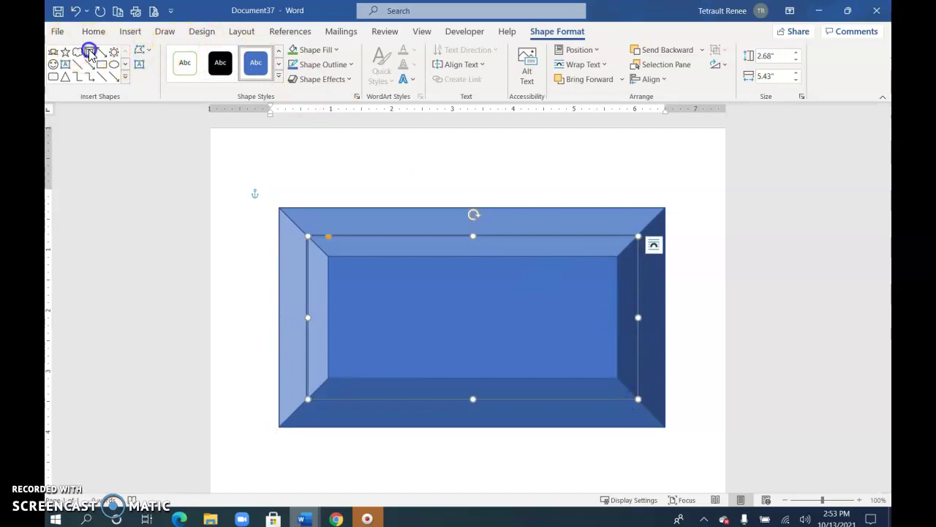
pyautogui.moveTo(331, 258); pyautogui.dragTo(618, 379)
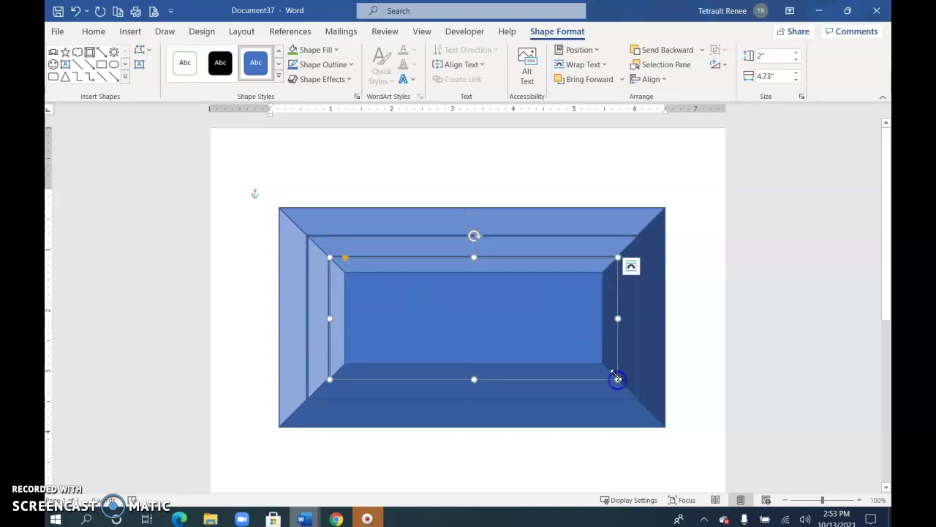
pyautogui.click(89, 52)
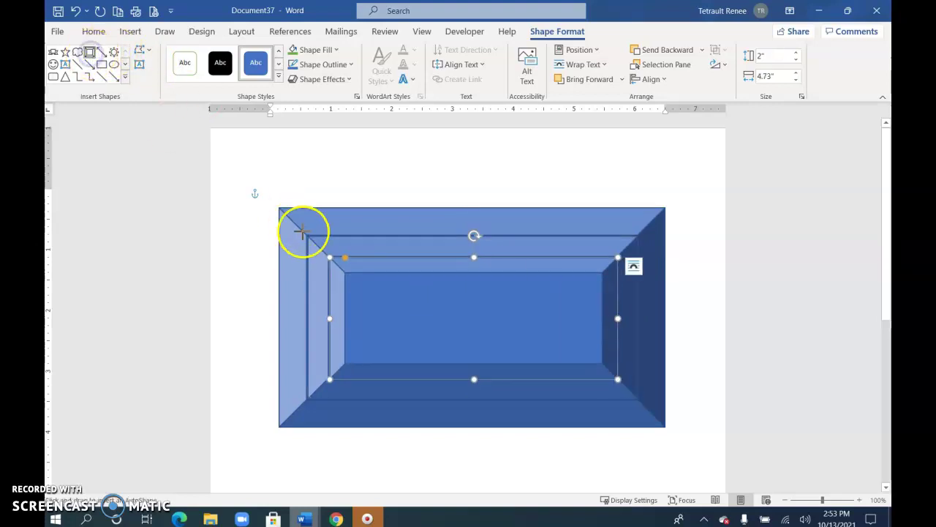
pyautogui.moveTo(347, 272); pyautogui.dragTo(602, 360)
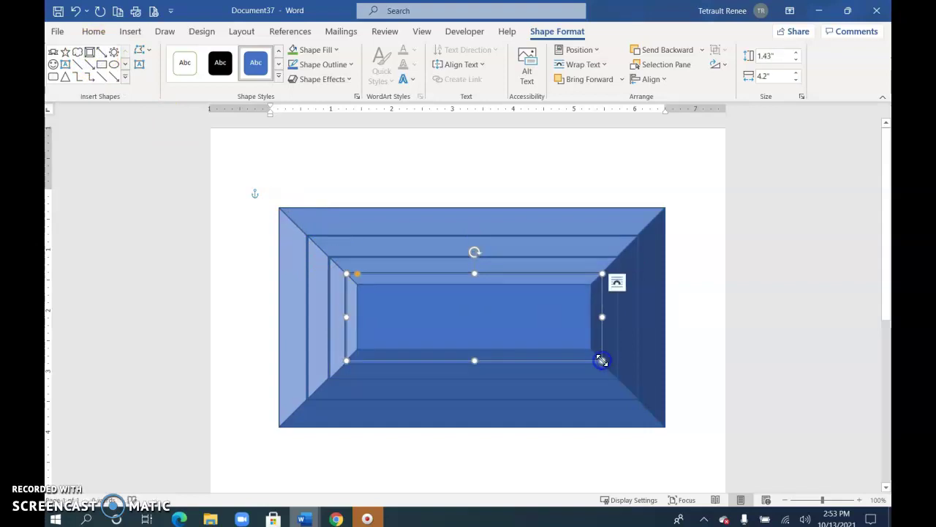
pyautogui.moveTo(474, 361); pyautogui.dragTo(475, 364)
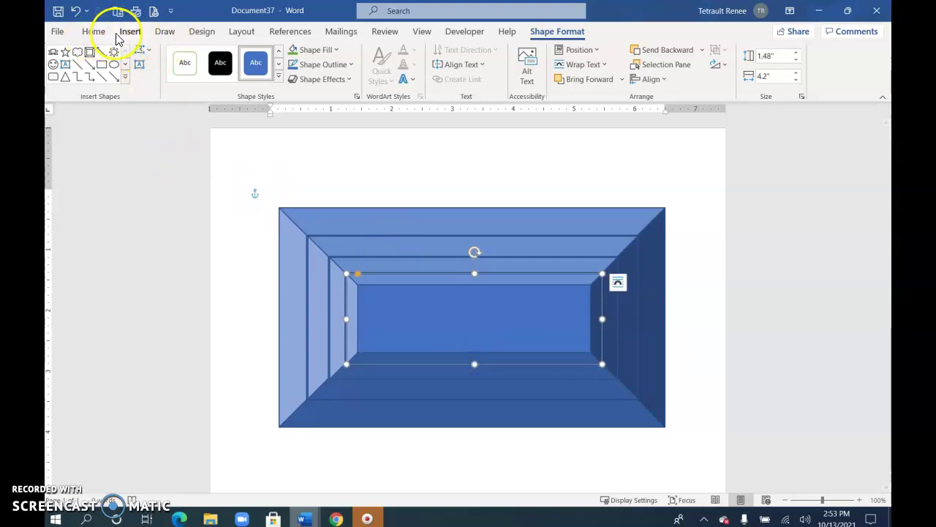
pyautogui.click(125, 77)
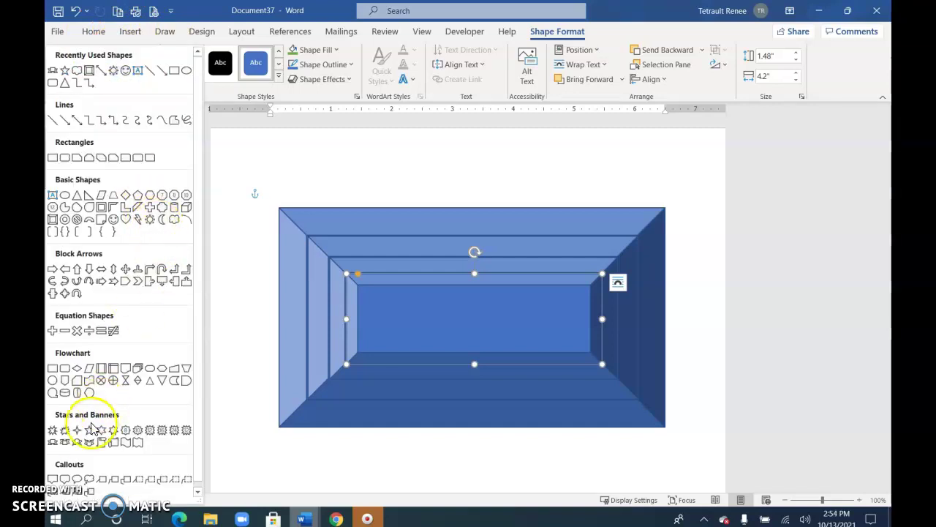
# Draw a 0.9" by 3.67" Ribbon: Tilted Up banner inside the innermost beveled rectangle.
pyautogui.click(58, 448)
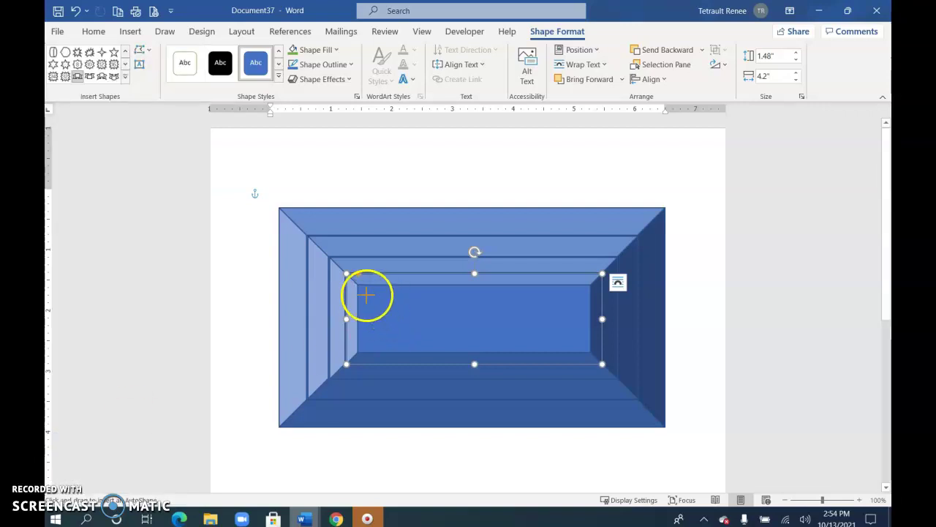
pyautogui.moveTo(360, 288); pyautogui.dragTo(586, 345)
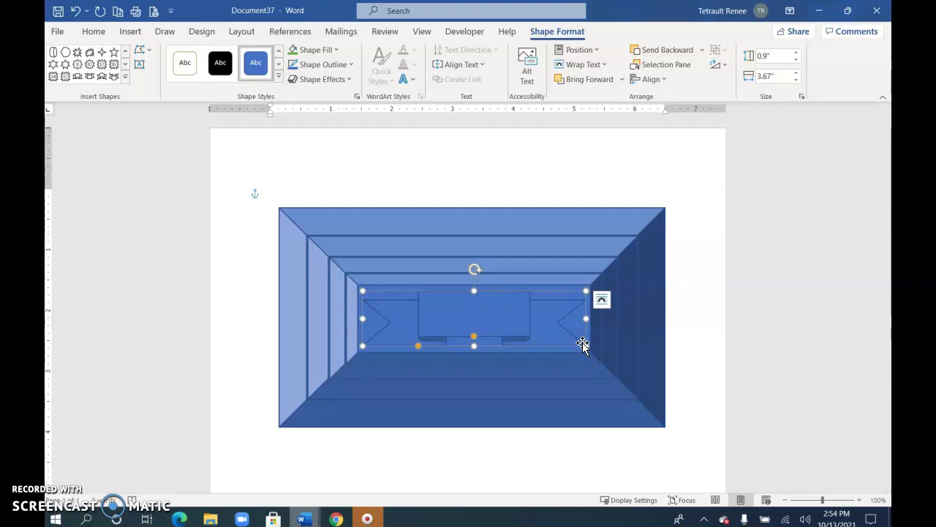
pyautogui.click(520, 229)
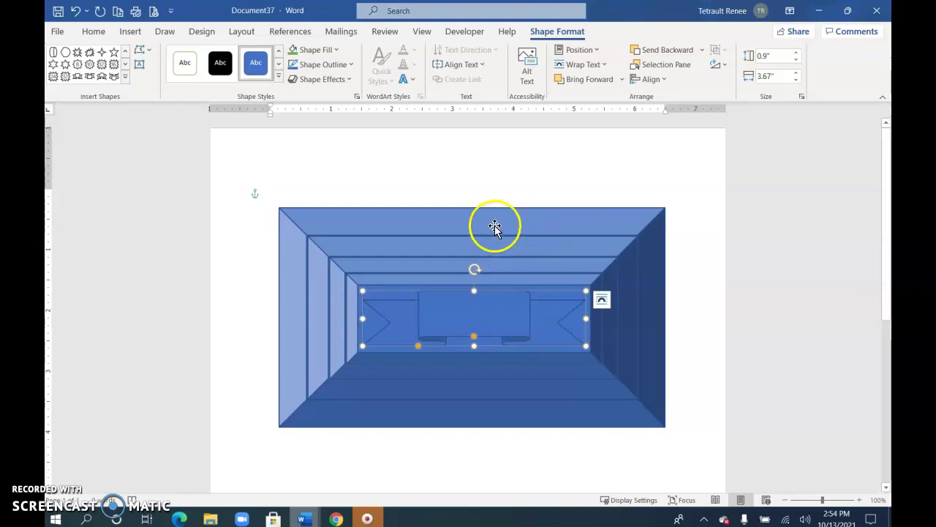
pyautogui.click(476, 245)
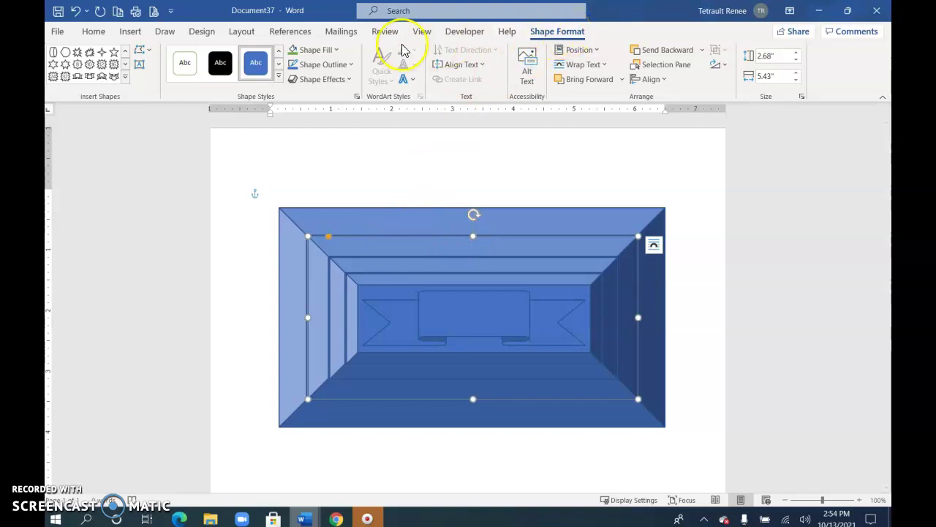
# Fill the second beveled frame orange and the third frame teal.
pyautogui.click(321, 50)
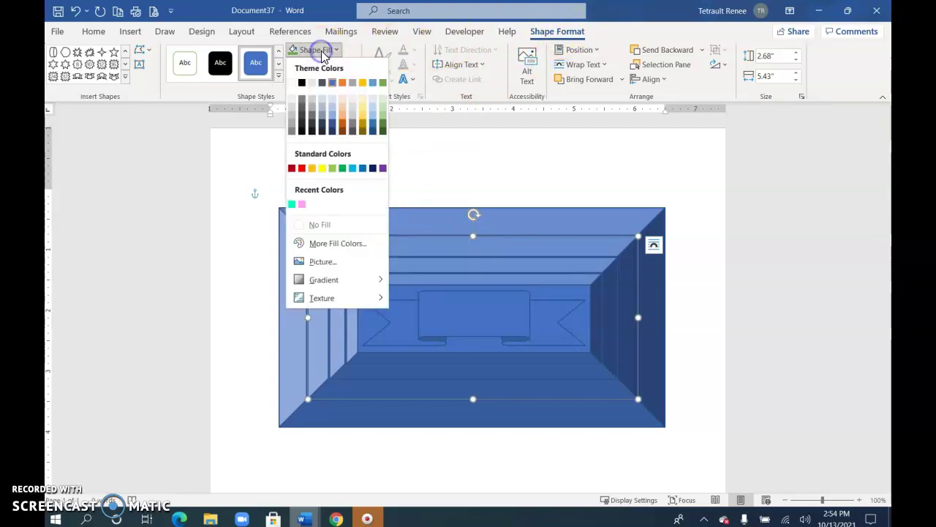
pyautogui.click(343, 84)
pyautogui.click(426, 268)
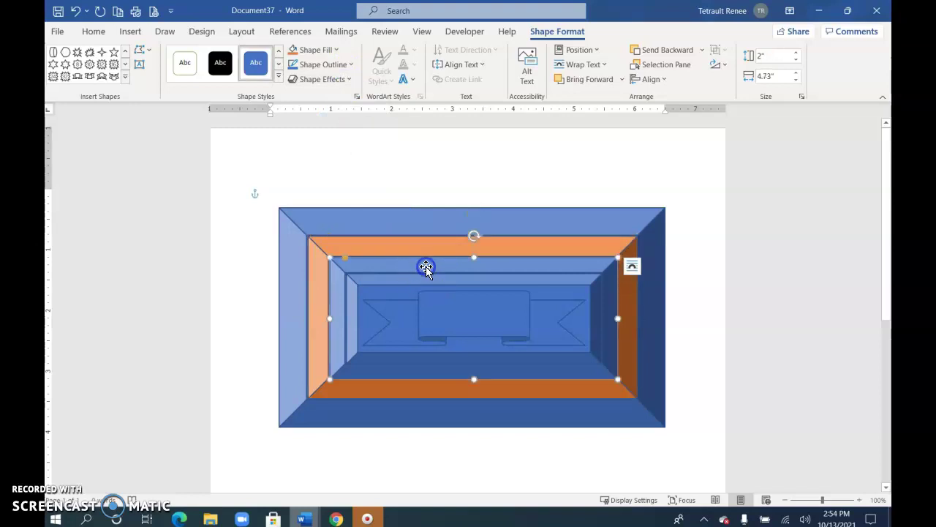
pyautogui.click(327, 54)
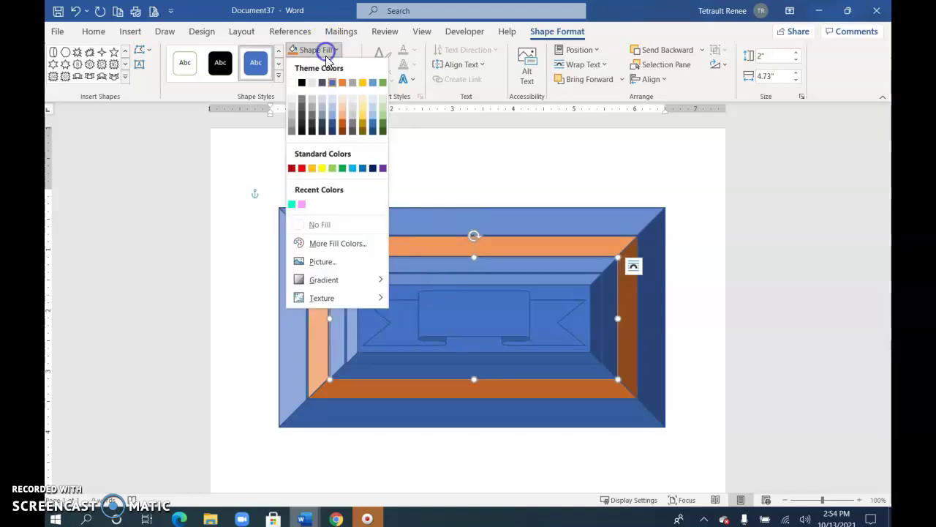
pyautogui.click(320, 243)
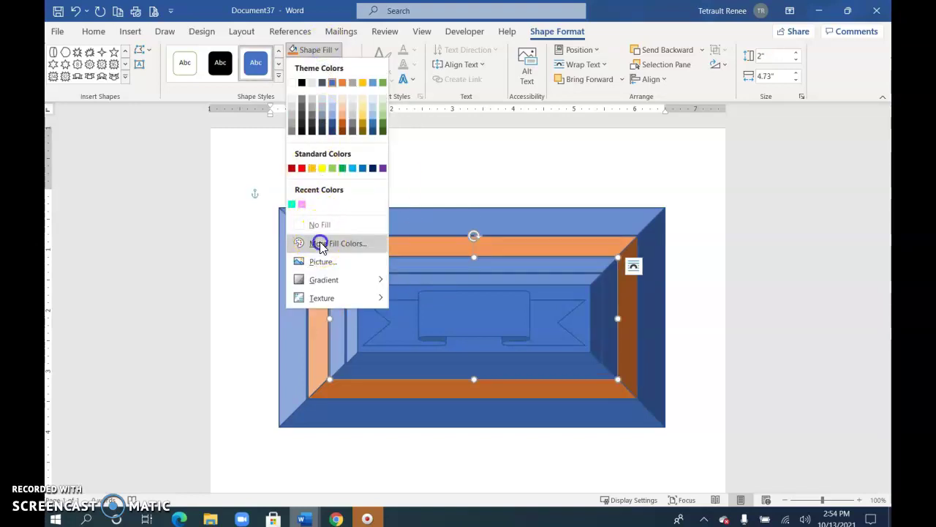
pyautogui.click(564, 144)
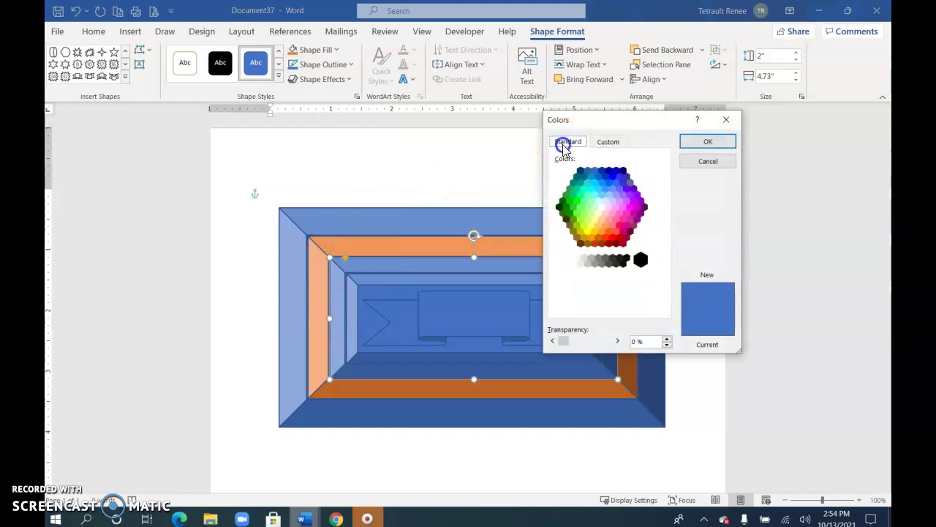
pyautogui.click(577, 189)
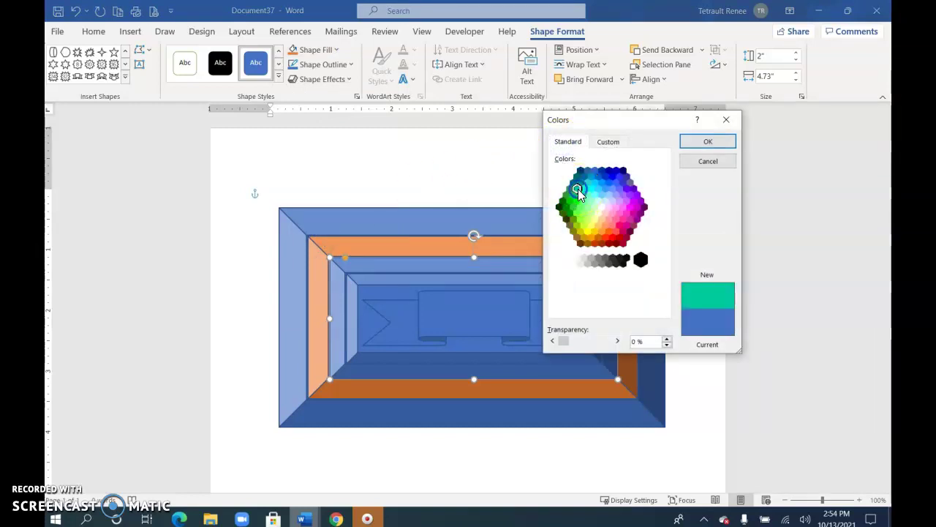
pyautogui.click(708, 141)
# Fill the innermost rectangle pink and the ribbon banner gold.
pyautogui.click(355, 292)
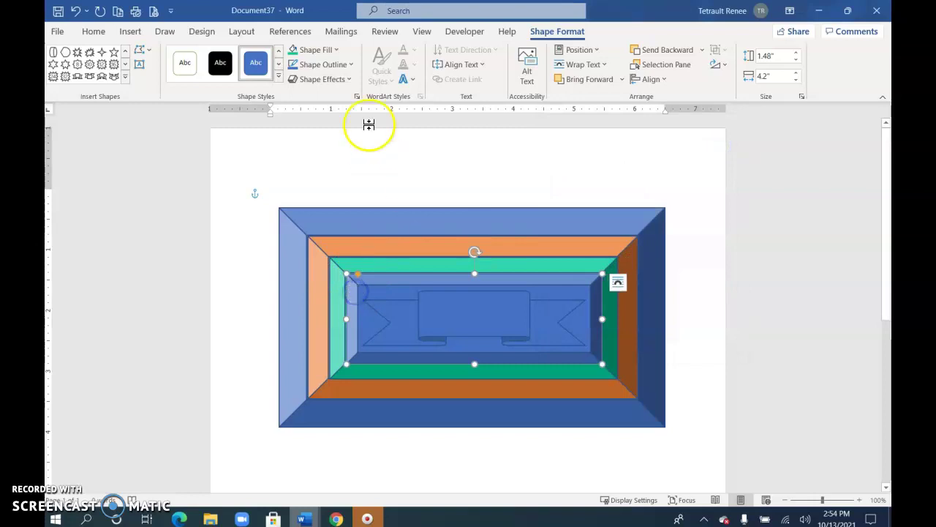
pyautogui.click(337, 49)
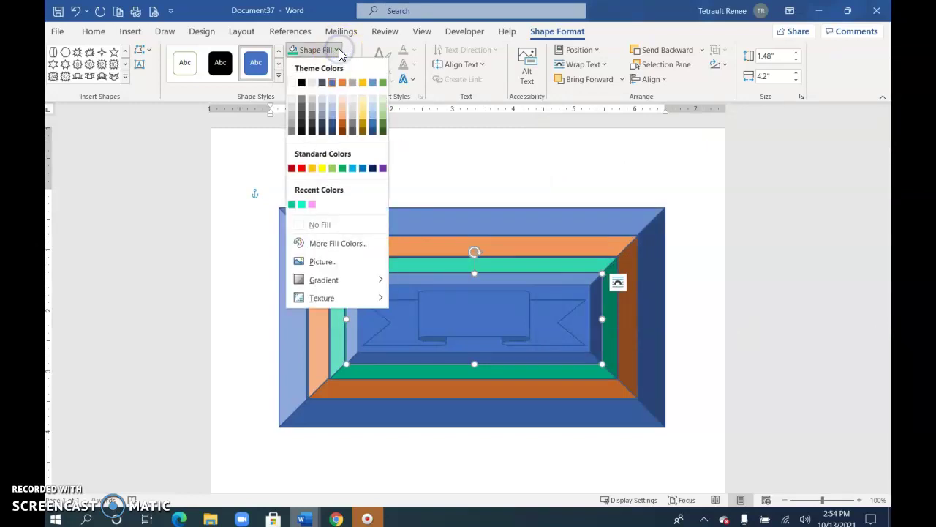
pyautogui.click(333, 243)
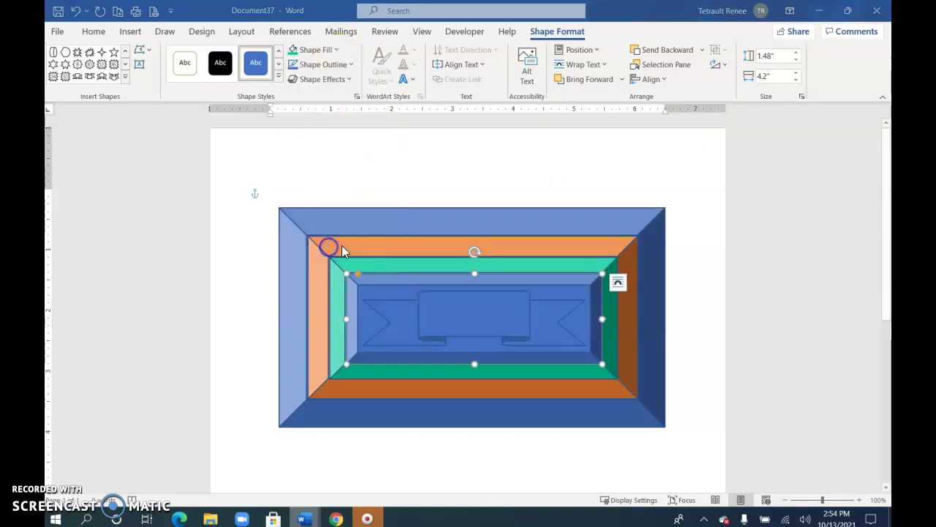
pyautogui.click(566, 142)
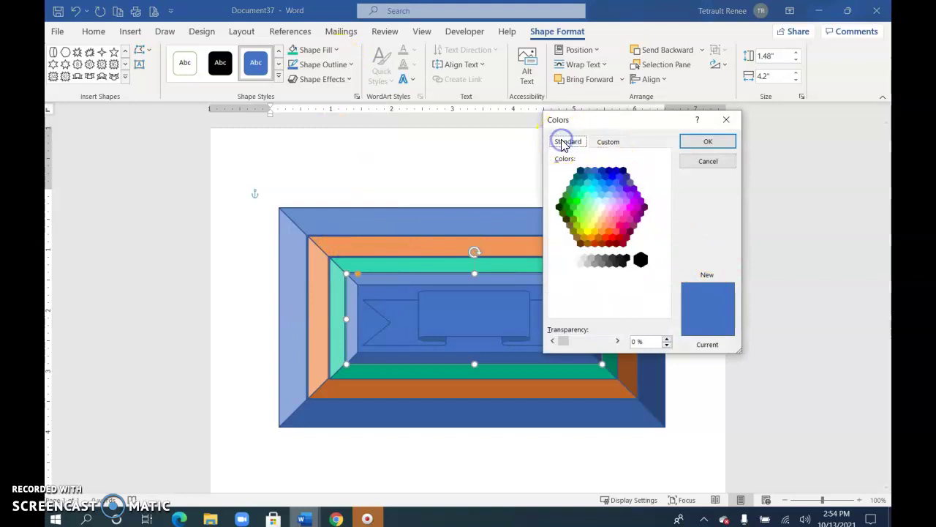
pyautogui.click(623, 208)
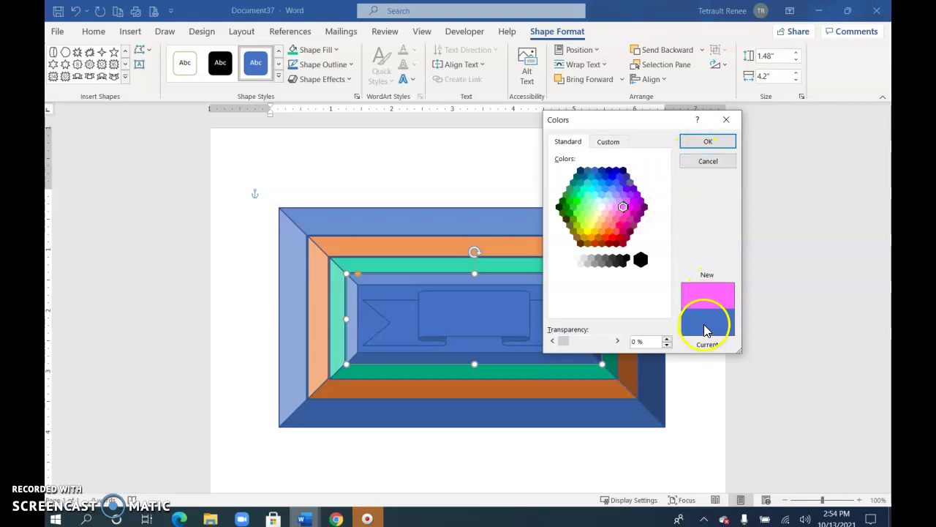
pyautogui.click(691, 142)
pyautogui.click(481, 306)
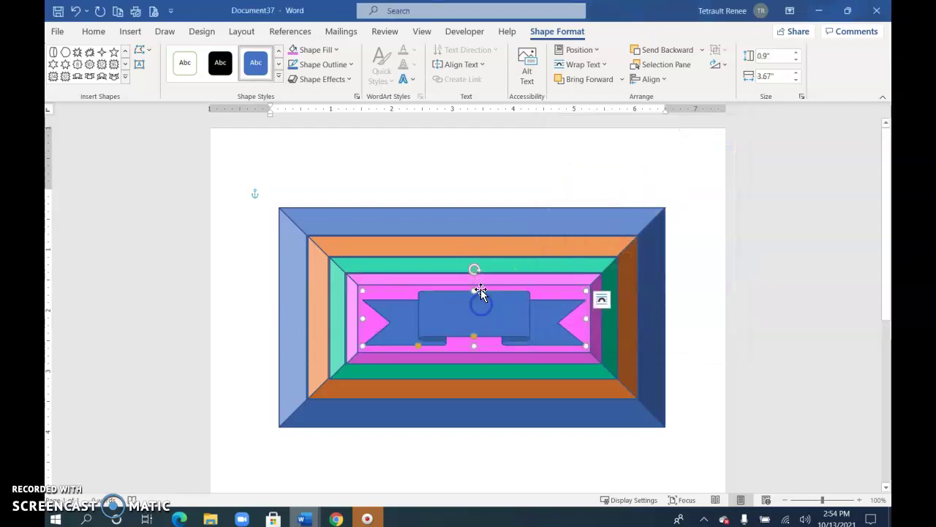
pyautogui.click(315, 49)
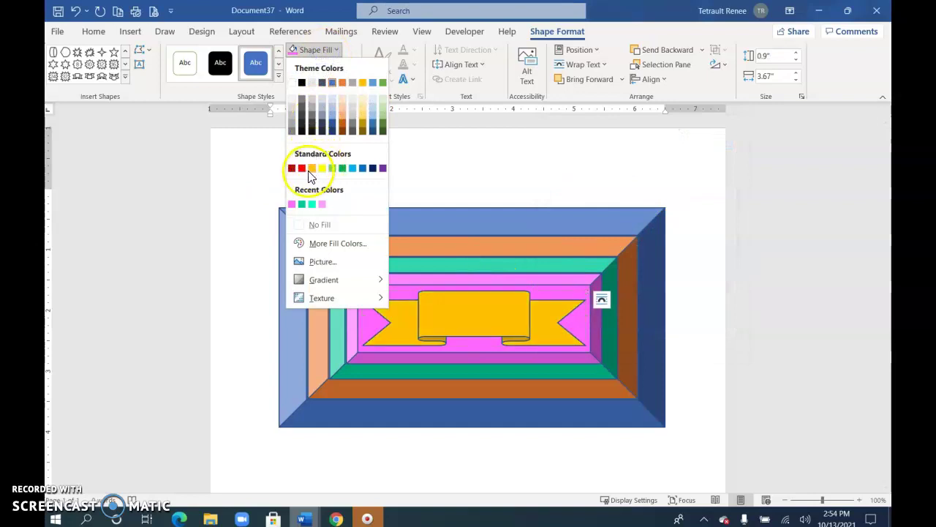
pyautogui.click(365, 117)
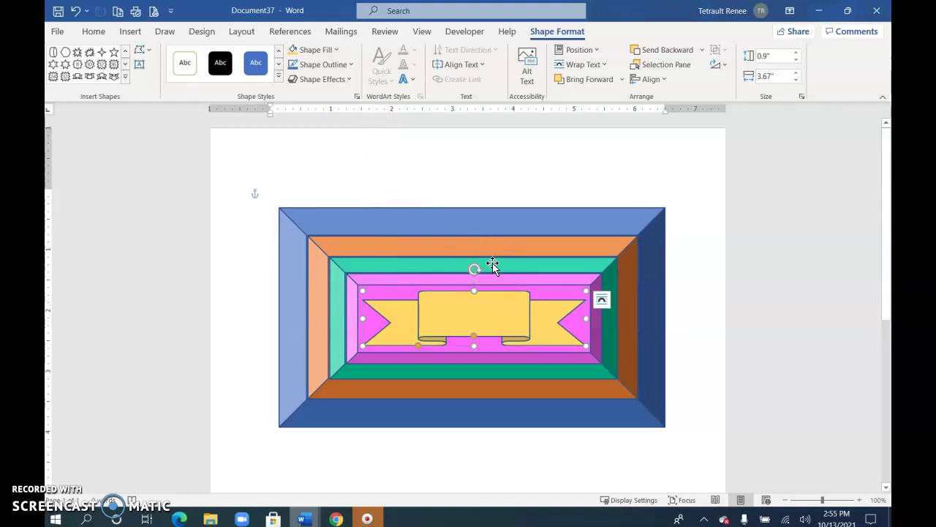
# Label the ribbon 'Springfield Technical Community College' in bold black text.
pyautogui.press('Return')
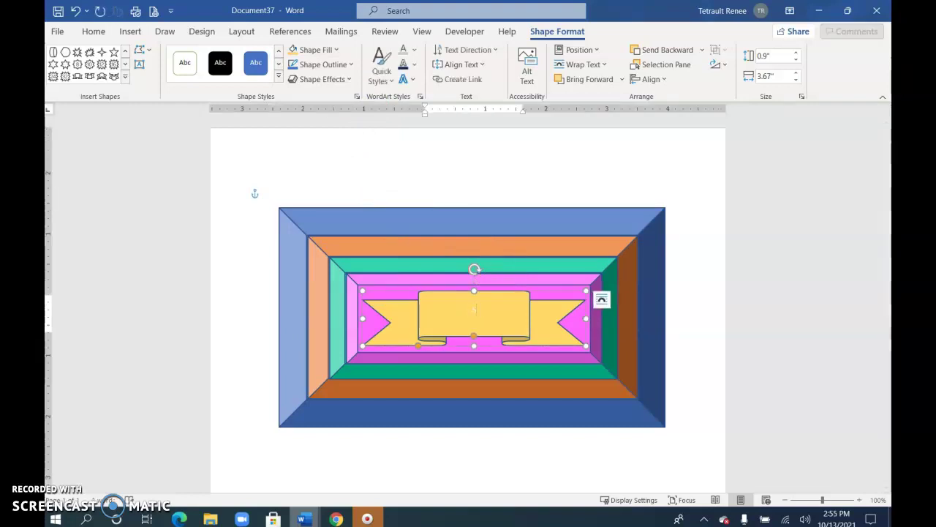
pyautogui.write('STCI')
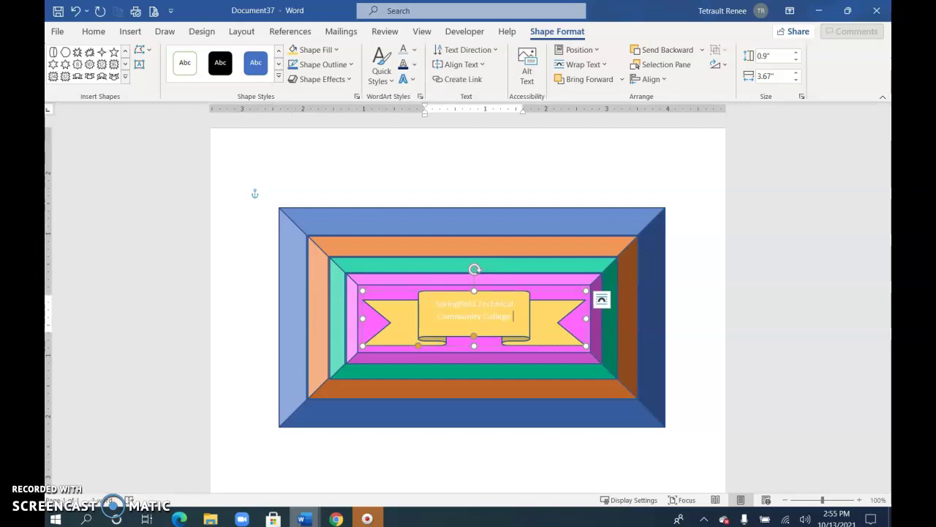
pyautogui.hotkey('ctrl', 'a')
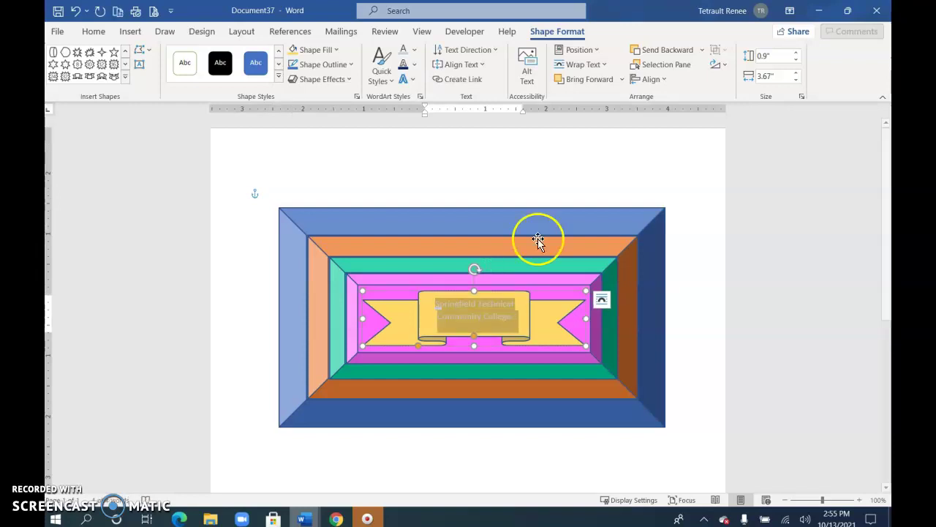
pyautogui.click(93, 31)
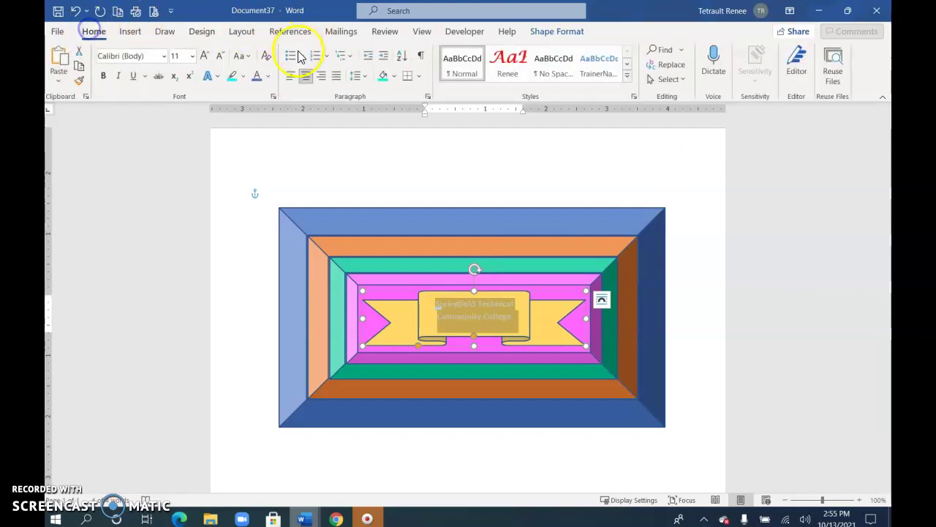
pyautogui.click(268, 77)
pyautogui.click(266, 127)
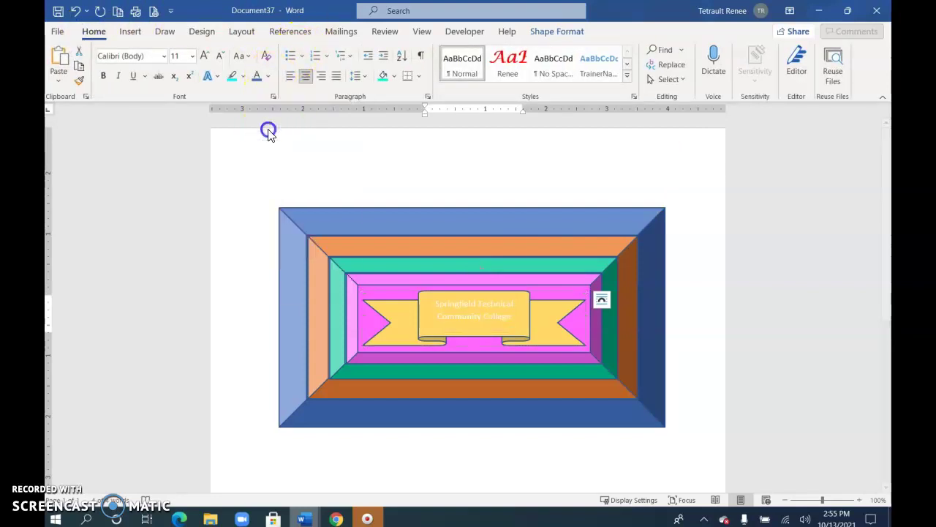
pyautogui.click(103, 76)
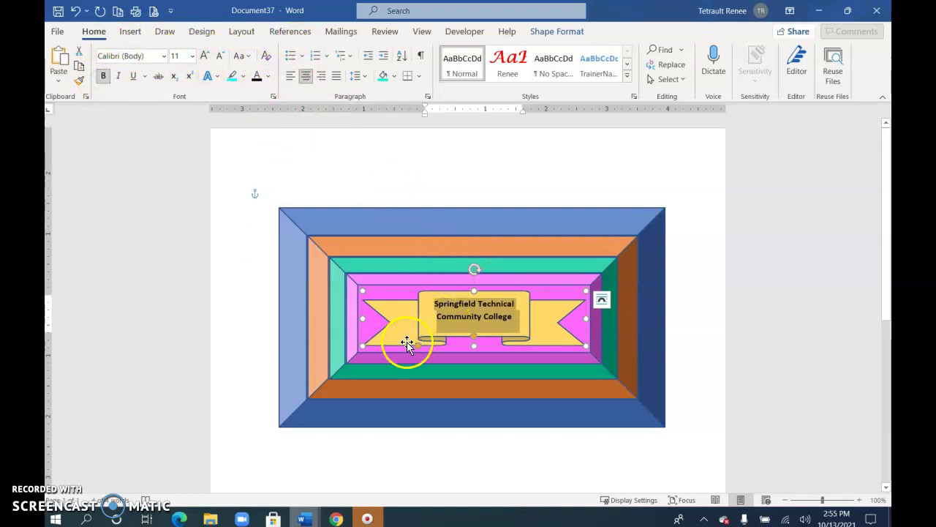
pyautogui.click(423, 370)
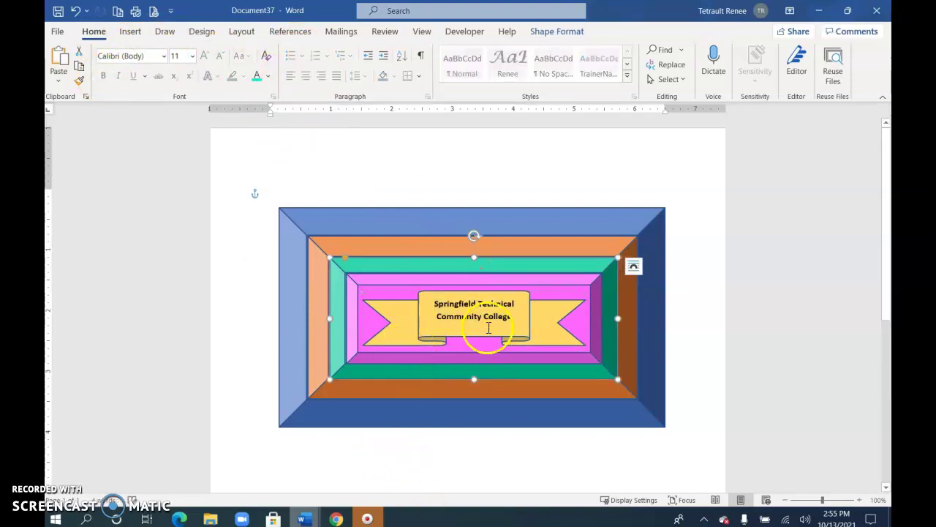
# Widen the yellow banner's centre panel and nudge it slightly upward.
pyautogui.click(469, 350)
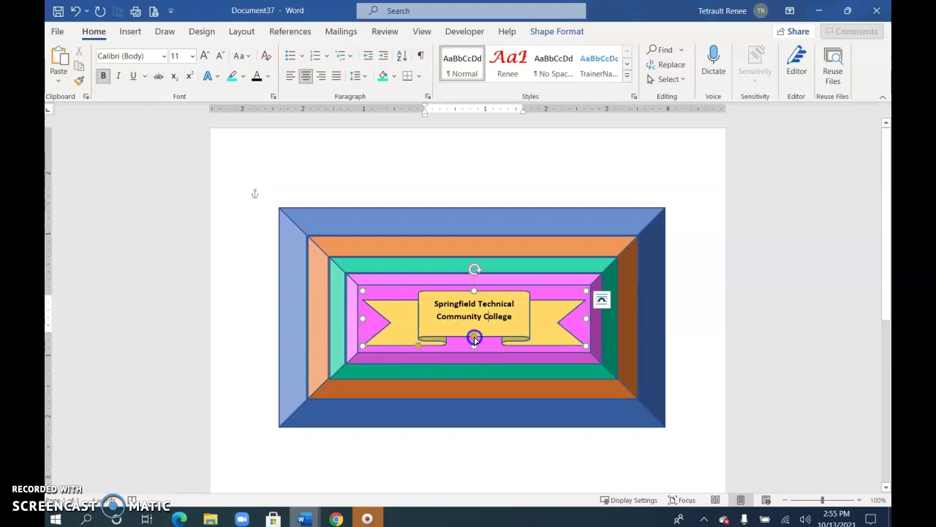
pyautogui.click(474, 338)
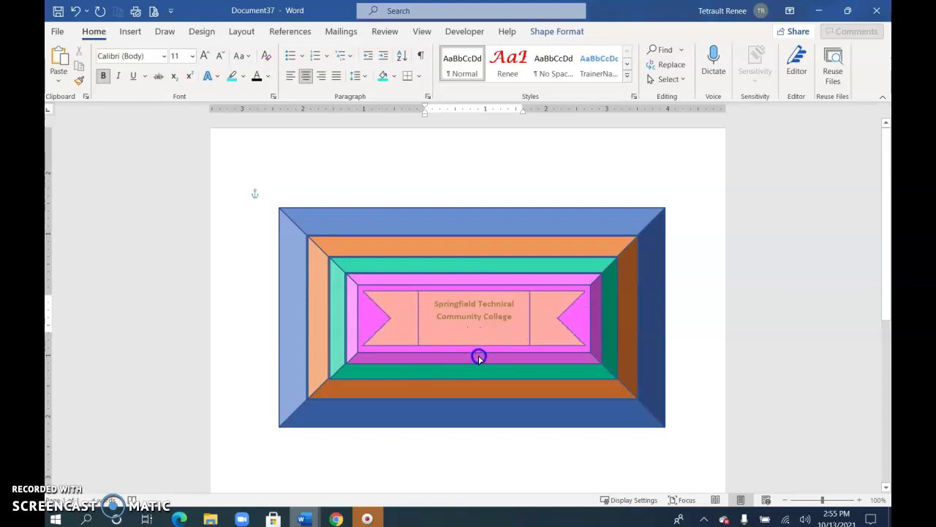
pyautogui.moveTo(480, 347); pyautogui.dragTo(479, 335)
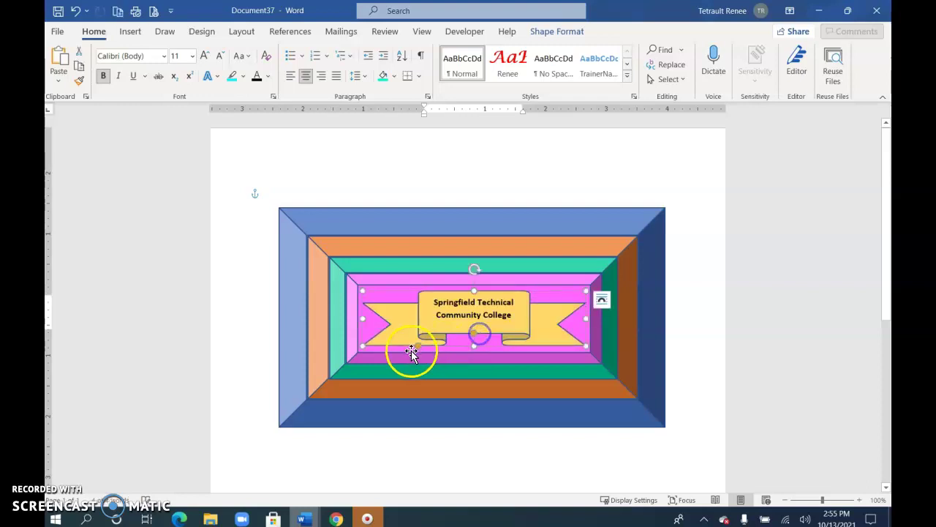
pyautogui.moveTo(419, 348)
pyautogui.mouseDown()
pyautogui.moveTo(426, 342)
pyautogui.moveTo(411, 354)
pyautogui.mouseUp()
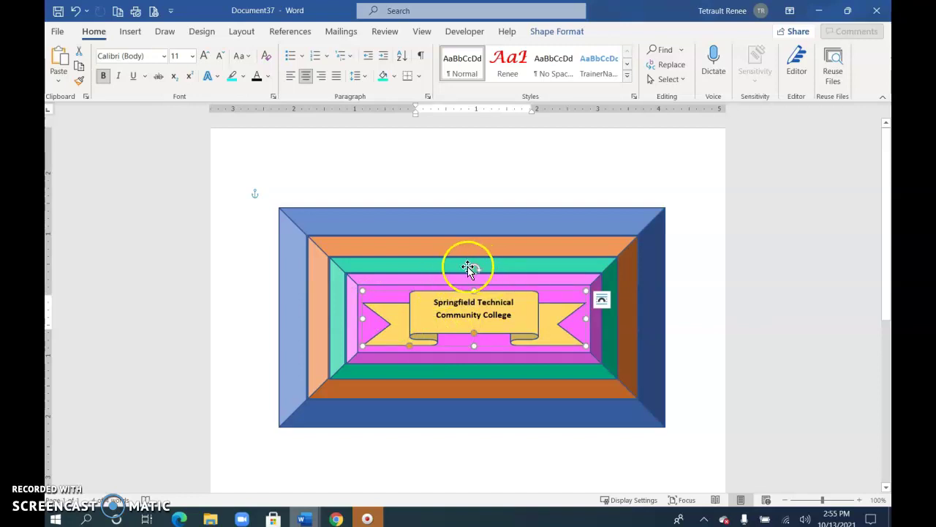
pyautogui.click(420, 274)
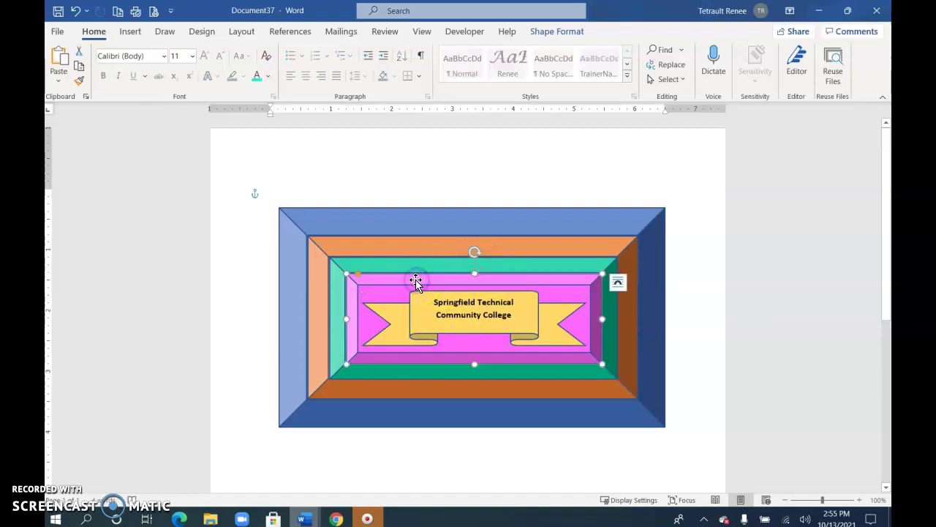
pyautogui.moveTo(358, 275)
pyautogui.mouseDown()
pyautogui.moveTo(364, 287)
pyautogui.moveTo(357, 251)
pyautogui.moveTo(360, 265)
pyautogui.mouseUp()
pyautogui.click(523, 435)
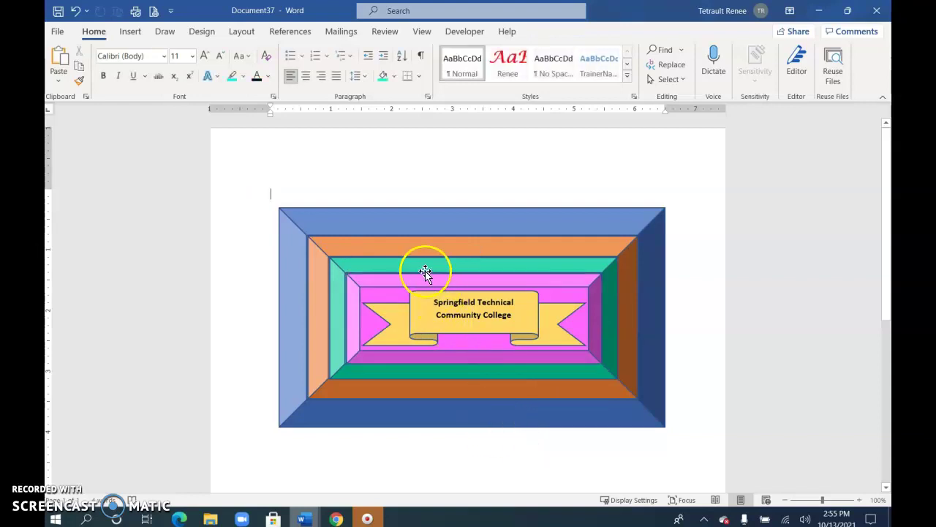
pyautogui.click(473, 276)
pyautogui.moveTo(456, 280); pyautogui.dragTo(499, 363)
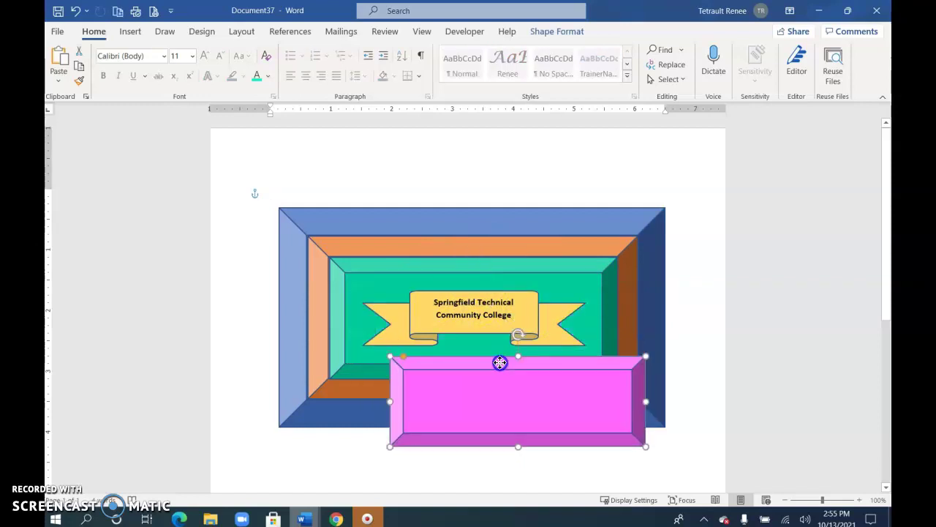
pyautogui.click(75, 10)
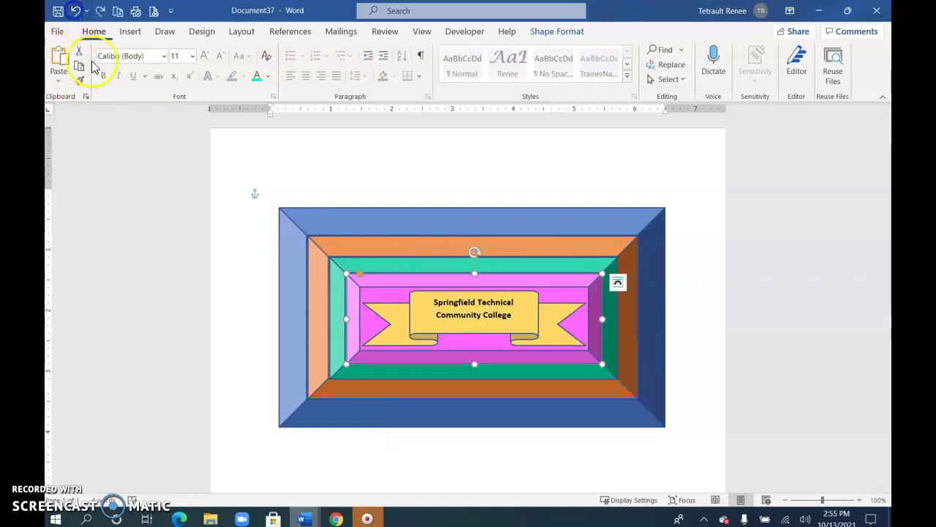
# Select the blue, orange, teal and pink frames together with the banner.
pyautogui.click(567, 221)
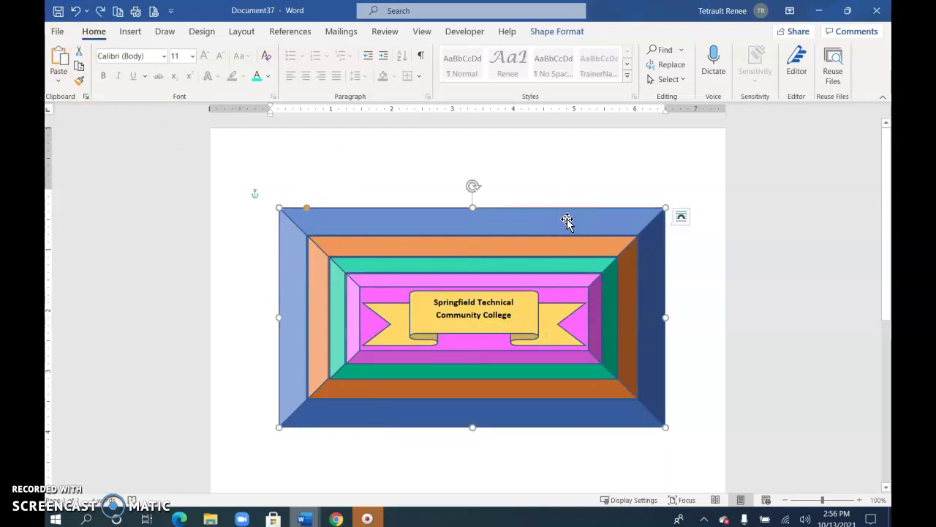
pyautogui.click(560, 222)
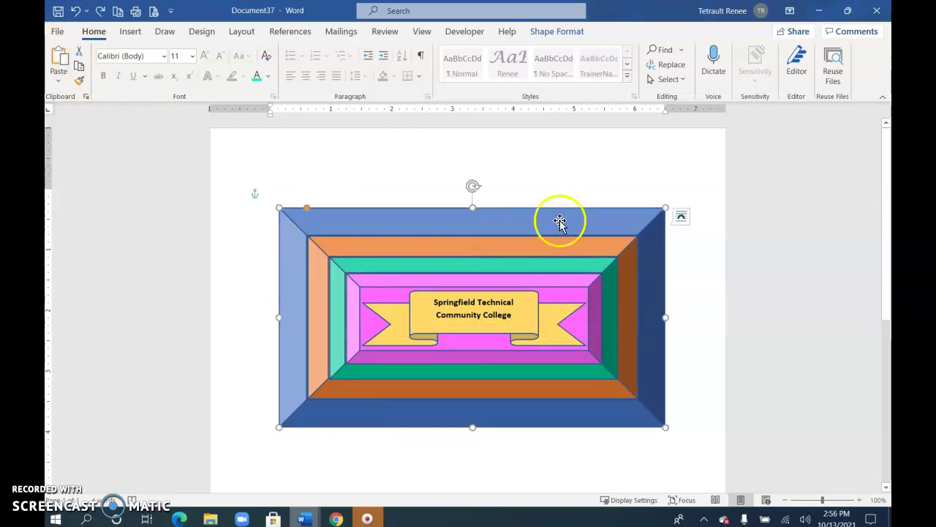
pyautogui.keyDown('shift'); pyautogui.click(520, 244); pyautogui.keyUp('shift')
pyautogui.click(531, 262)
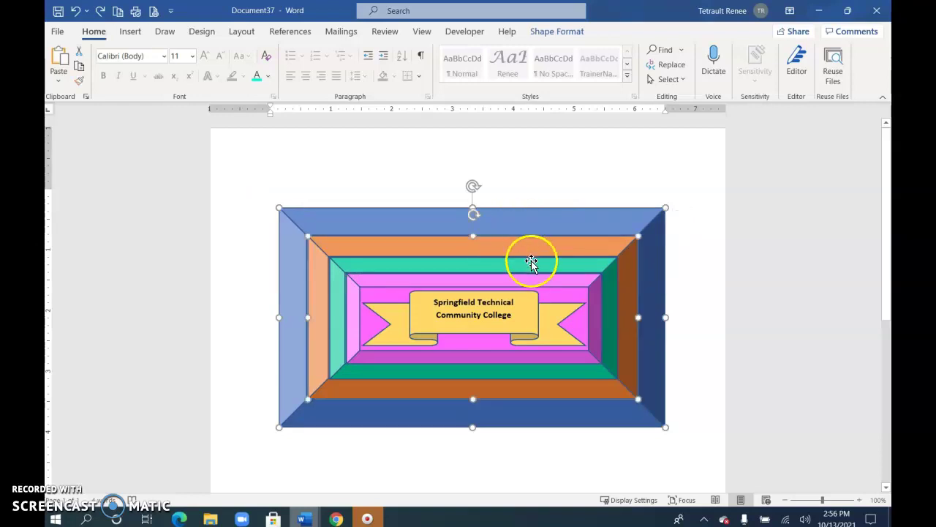
pyautogui.click(531, 263)
pyautogui.keyDown('shift'); pyautogui.click(550, 289); pyautogui.keyUp('shift')
pyautogui.keyDown('shift'); pyautogui.click(543, 317); pyautogui.keyUp('shift')
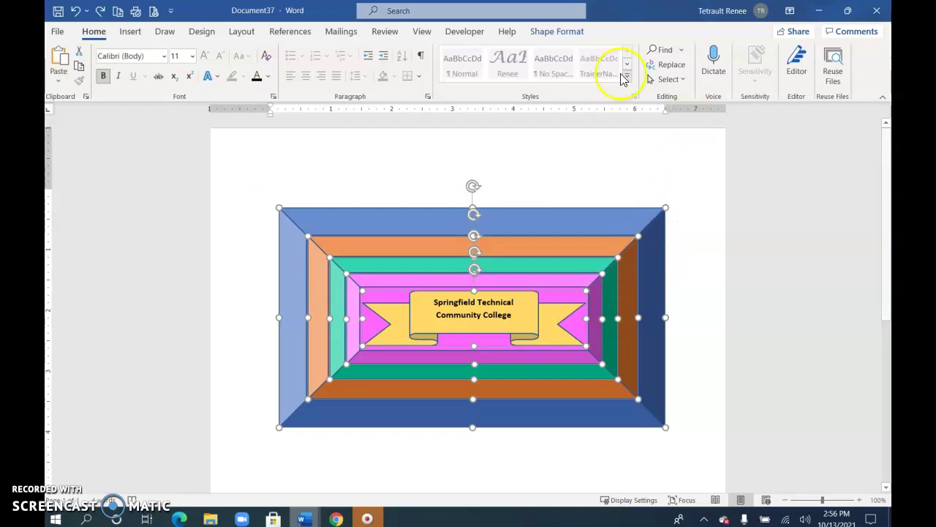
# Group the selected shapes into one 3.61" by 6.35" frame, nudged slightly right and up.
pyautogui.click(559, 33)
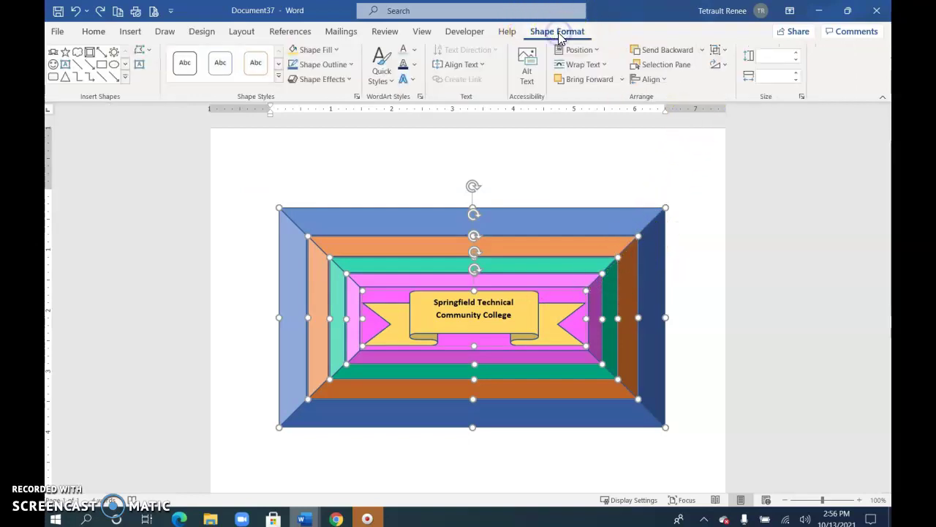
pyautogui.click(718, 54)
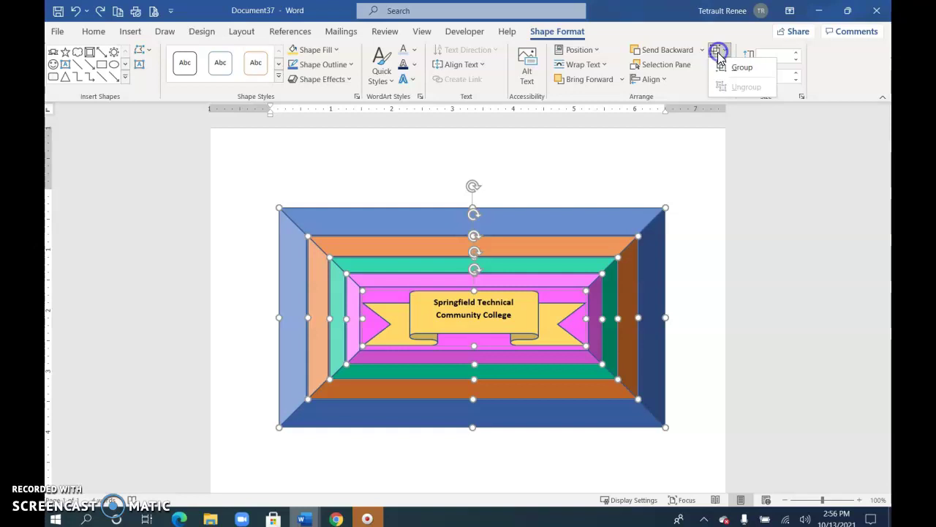
pyautogui.click(722, 67)
pyautogui.moveTo(564, 232); pyautogui.dragTo(585, 222)
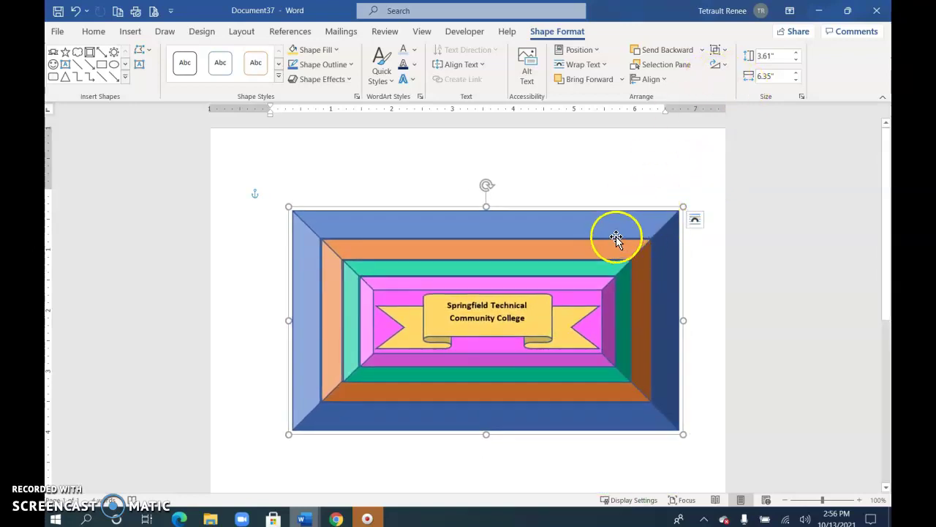
pyautogui.click(721, 51)
pyautogui.click(745, 87)
pyautogui.click(720, 50)
pyautogui.click(737, 67)
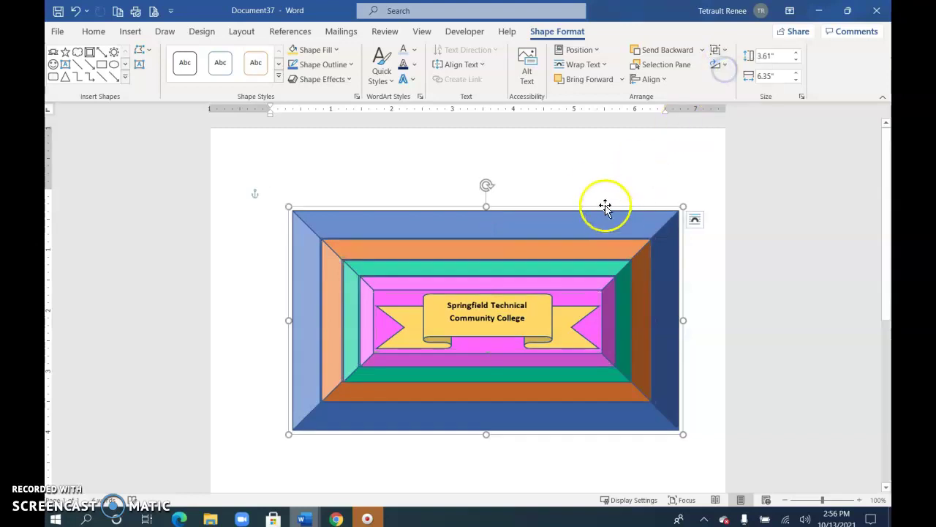
pyautogui.click(583, 444)
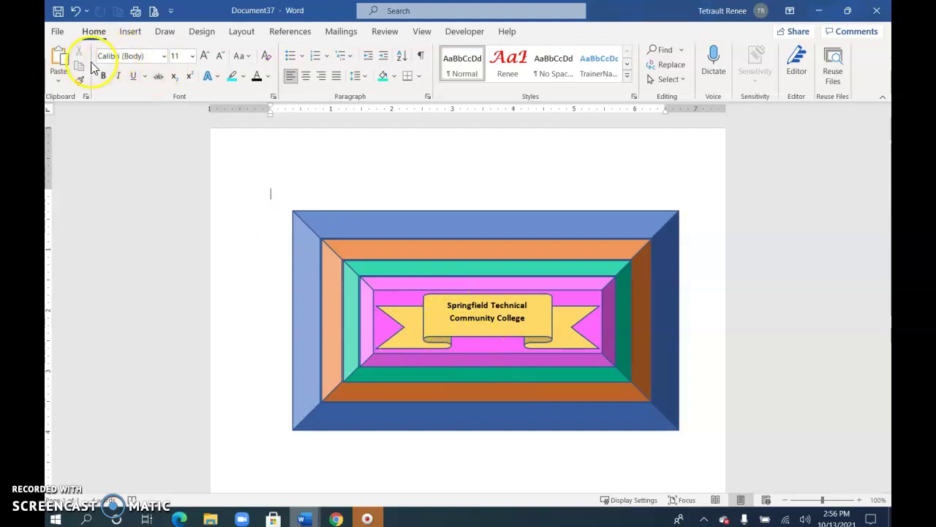
pyautogui.click(128, 33)
# Draw a 2.08" by 2.13" blue 5-point star below the grouped frame.
pyautogui.click(192, 51)
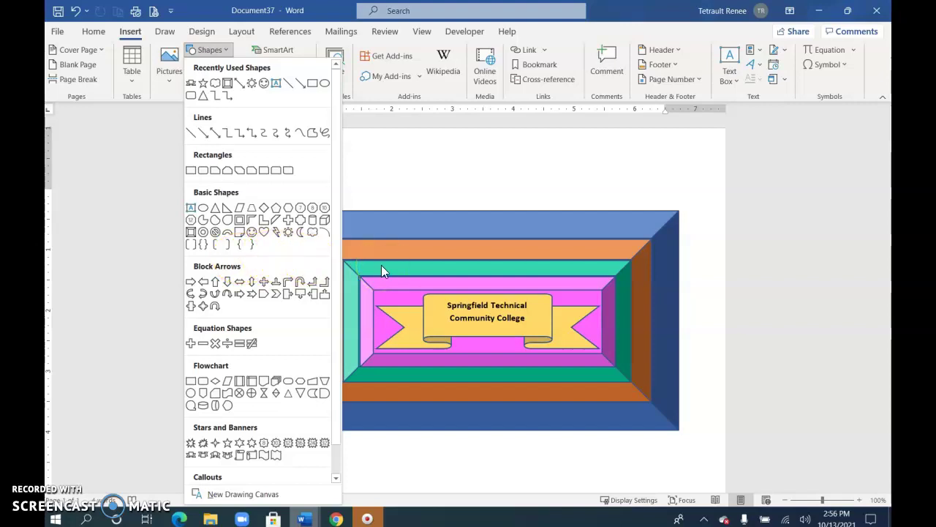
pyautogui.click(427, 181)
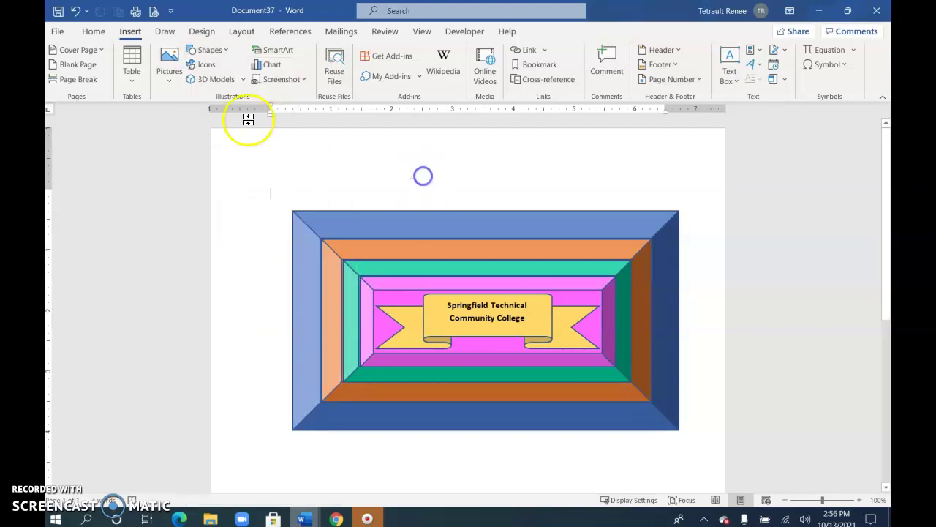
pyautogui.scroll(-1, 433, 335)
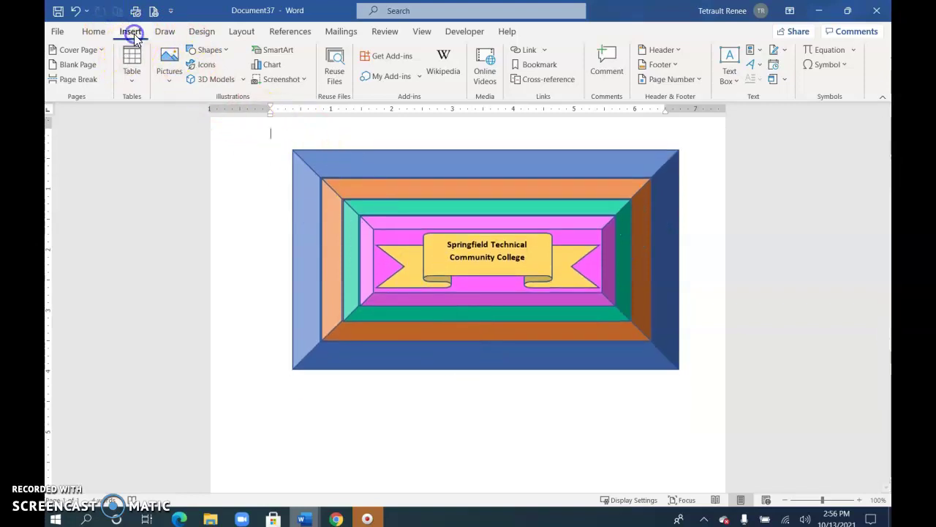
pyautogui.click(207, 51)
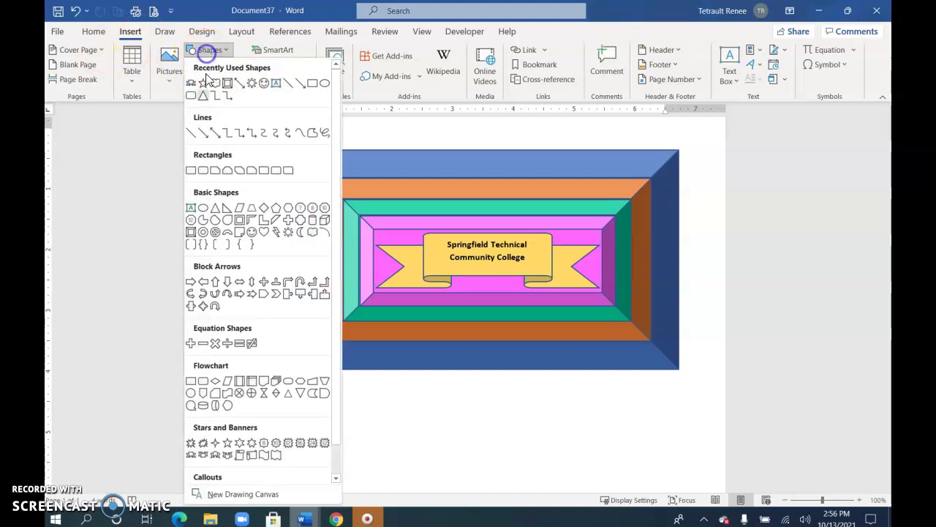
pyautogui.click(228, 443)
pyautogui.scroll(-2, 362, 441)
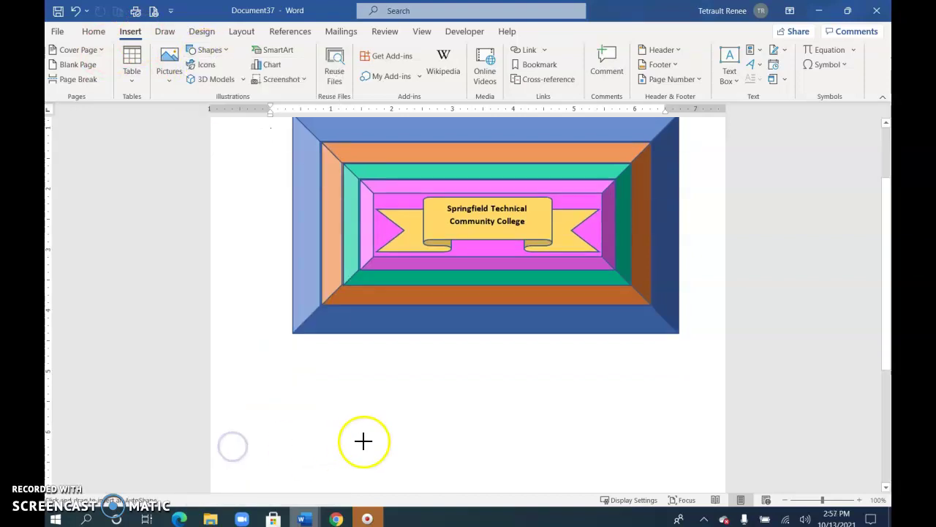
pyautogui.moveTo(297, 350)
pyautogui.mouseDown()
pyautogui.moveTo(349, 421)
pyautogui.moveTo(444, 468)
pyautogui.moveTo(428, 476)
pyautogui.mouseUp()
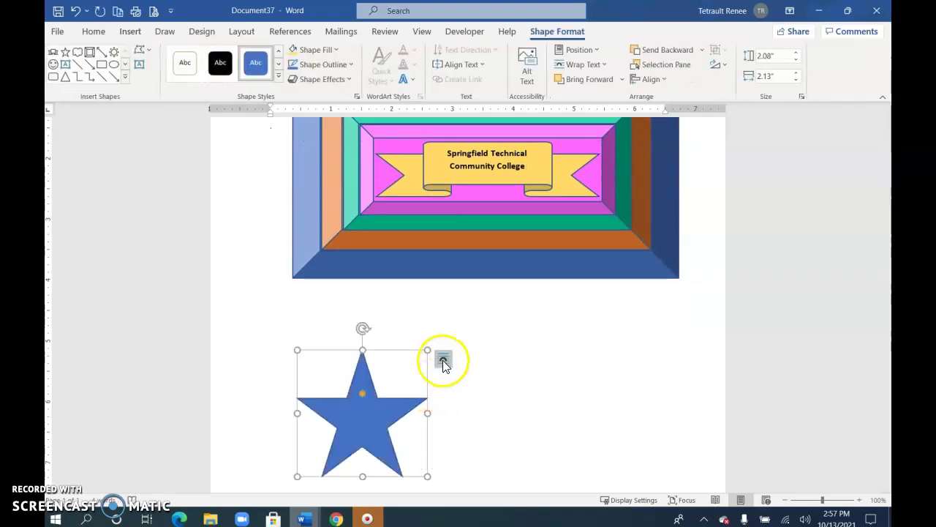
# Position the star and set its text wrapping to In Front of Text.
pyautogui.moveTo(411, 381); pyautogui.dragTo(475, 371)
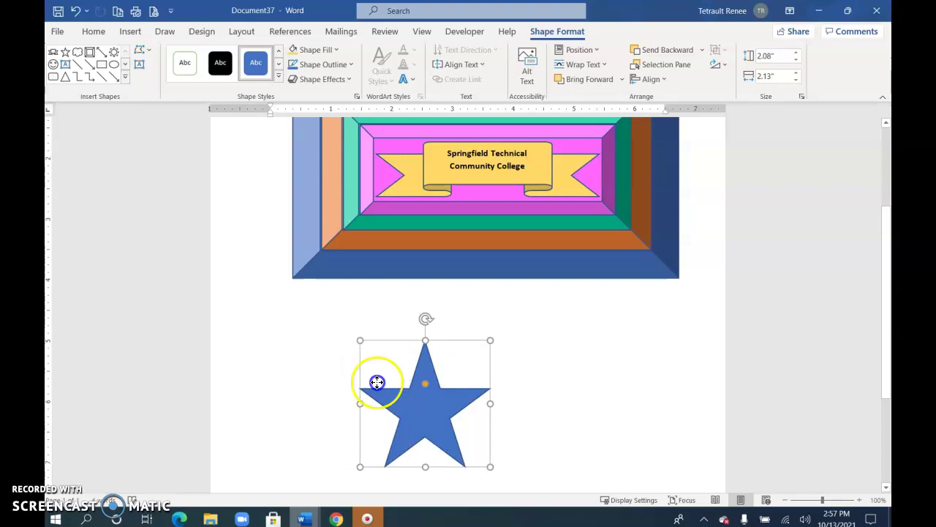
pyautogui.moveTo(377, 381); pyautogui.dragTo(354, 383)
pyautogui.click(438, 352)
pyautogui.click(500, 403)
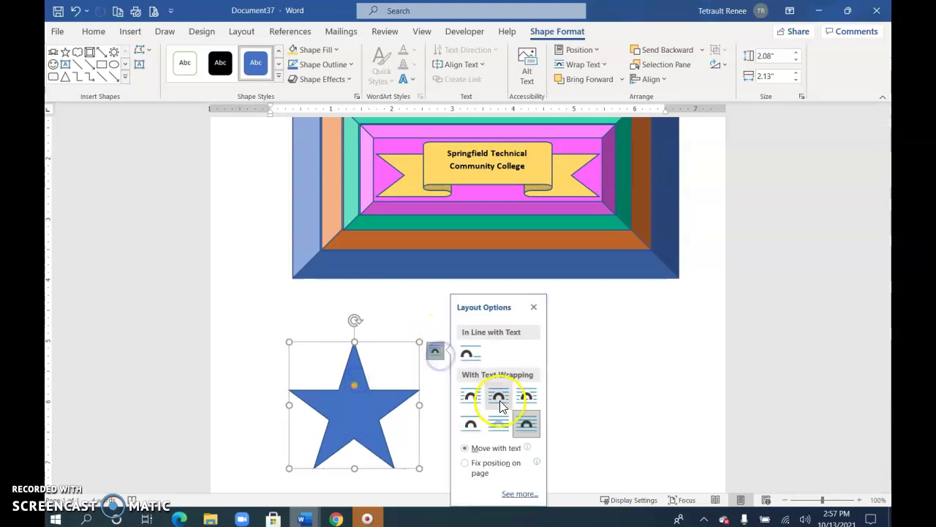
pyautogui.click(526, 425)
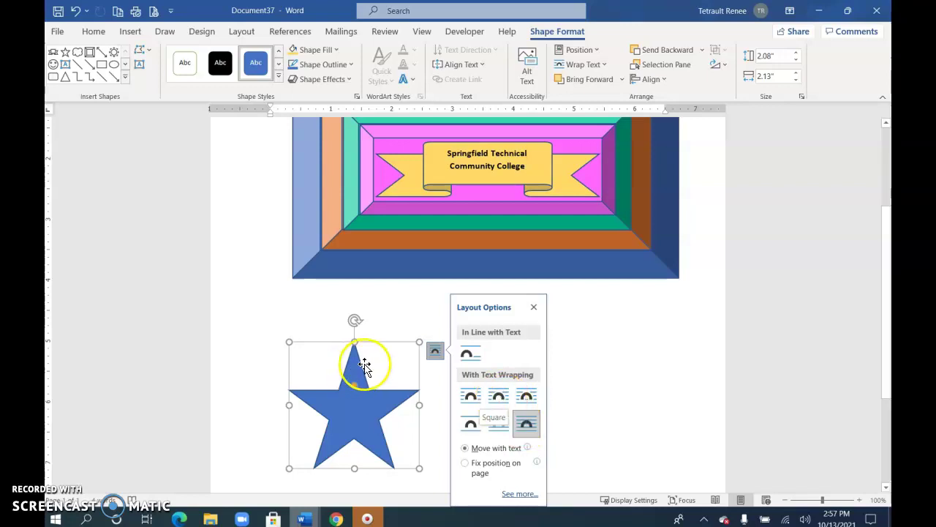
pyautogui.click(533, 306)
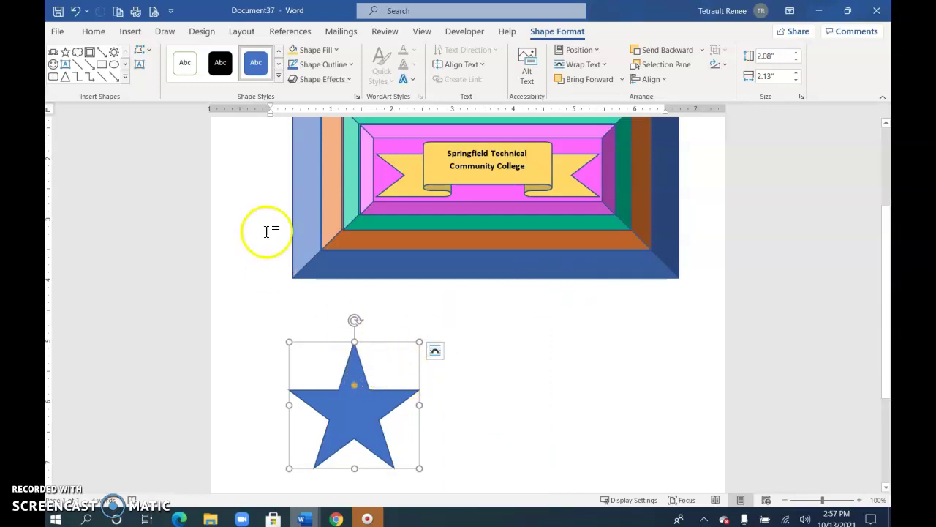
# Copy the star to place a second blue star to its right.
pyautogui.click(388, 345)
pyautogui.scroll(3, 387, 351)
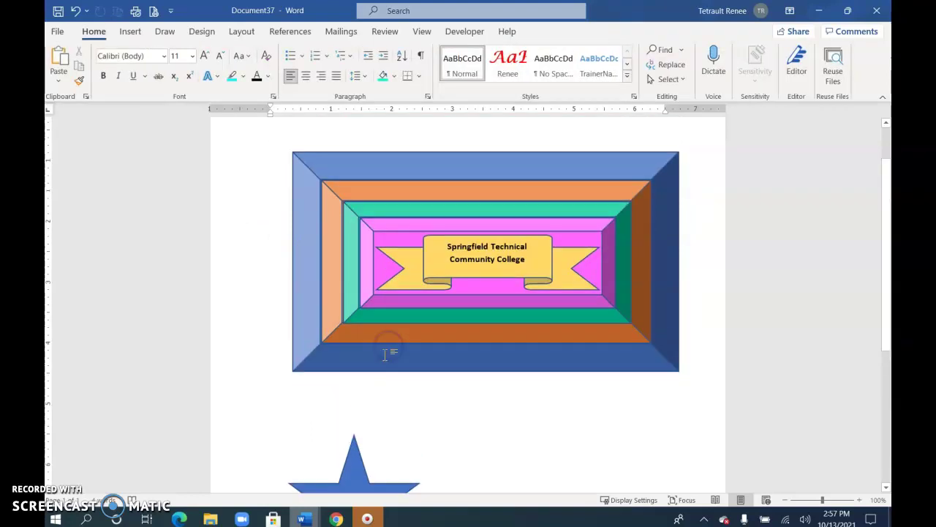
pyautogui.scroll(-2, 357, 446)
pyautogui.click(364, 434)
pyautogui.moveTo(381, 377); pyautogui.dragTo(631, 371)
pyautogui.click(361, 410)
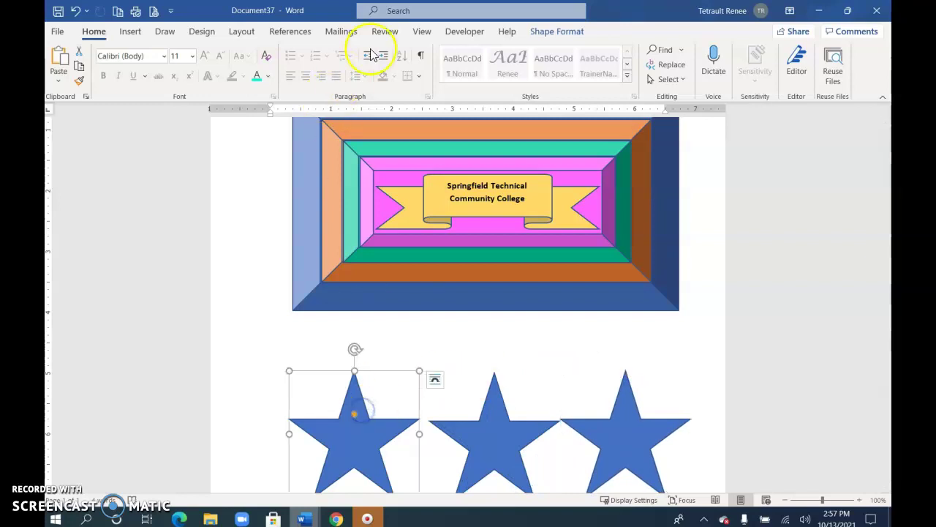
# Fill the first star gold and the middle star standard red, keeping the third star blue.
pyautogui.click(554, 34)
pyautogui.click(315, 50)
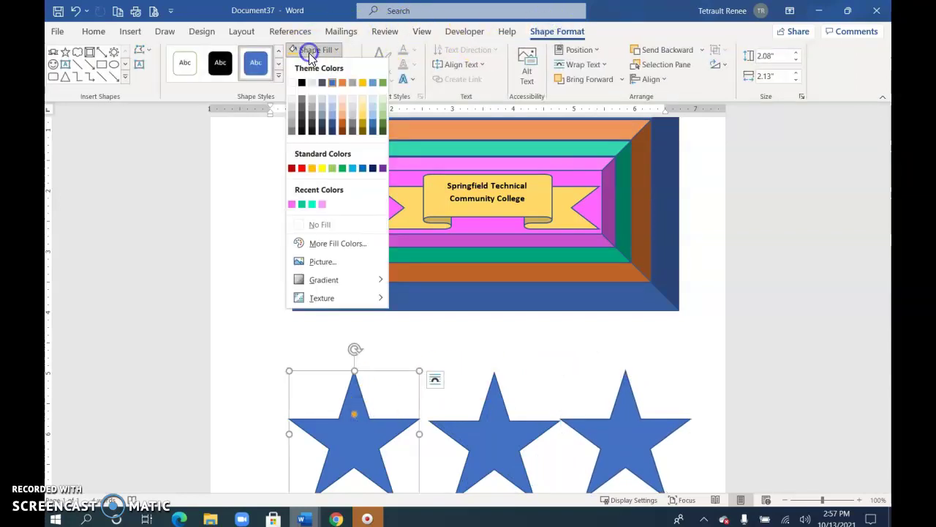
pyautogui.click(363, 83)
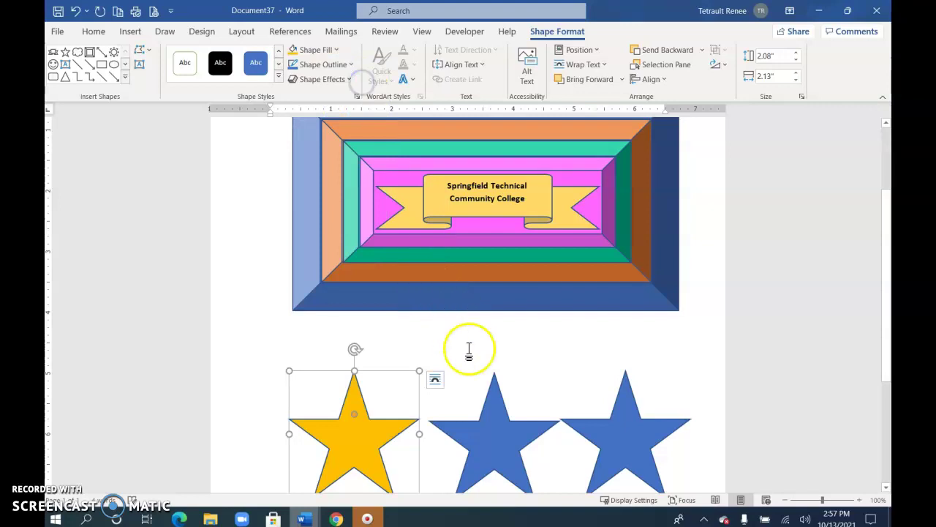
pyautogui.click(489, 402)
pyautogui.click(315, 50)
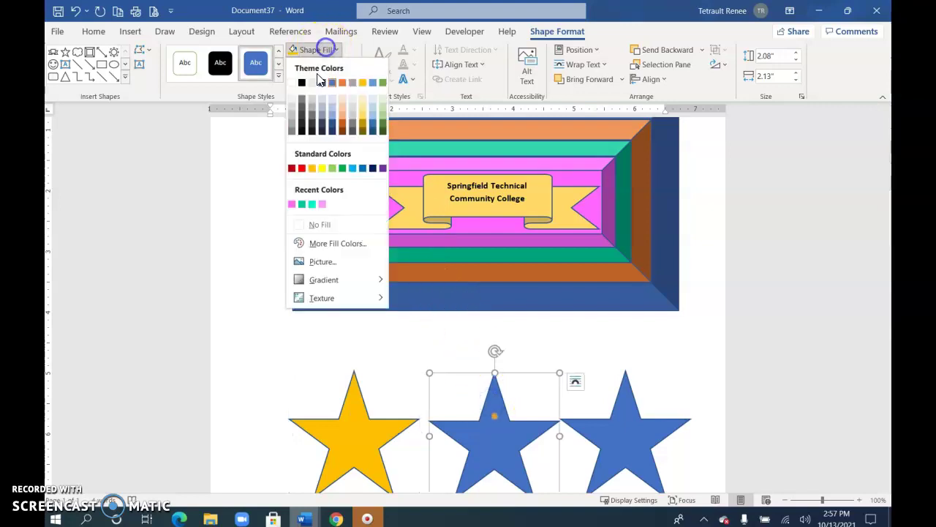
pyautogui.click(300, 166)
pyautogui.scroll(-2, 648, 266)
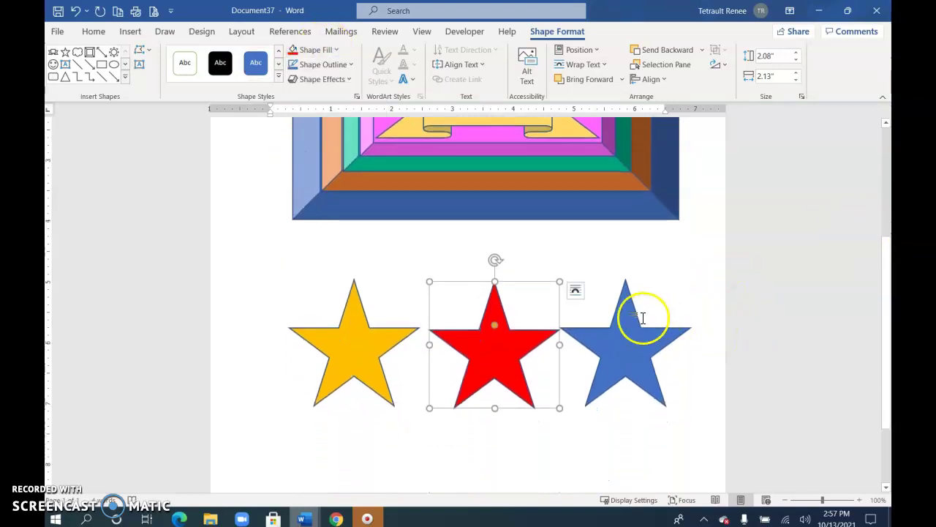
# Move the blue star over the red one, tilt it and widen its points, then overlap the yellow star too.
pyautogui.moveTo(621, 327); pyautogui.dragTo(533, 279)
pyautogui.moveTo(539, 212); pyautogui.dragTo(510, 223)
pyautogui.moveTo(532, 282)
pyautogui.mouseDown()
pyautogui.moveTo(541, 302)
pyautogui.moveTo(530, 265)
pyautogui.mouseUp()
pyautogui.click(479, 334)
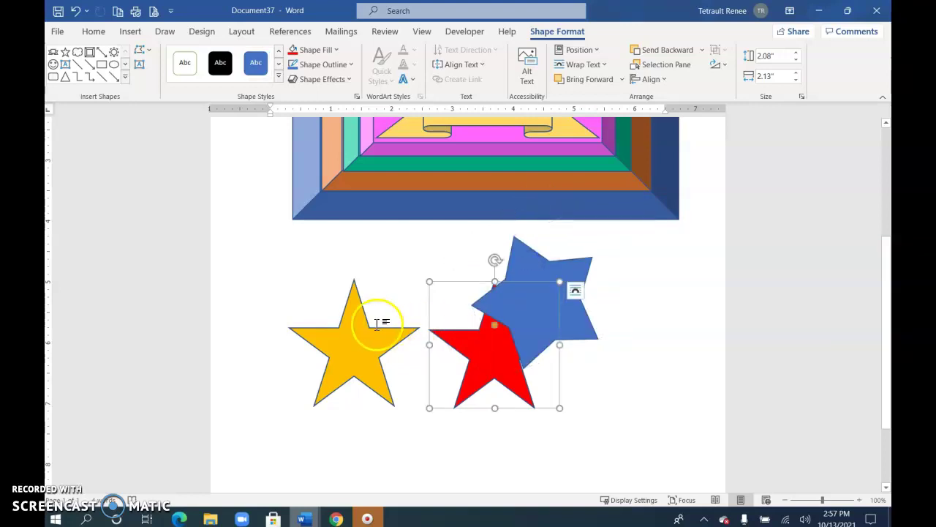
pyautogui.moveTo(358, 322); pyautogui.dragTo(449, 300)
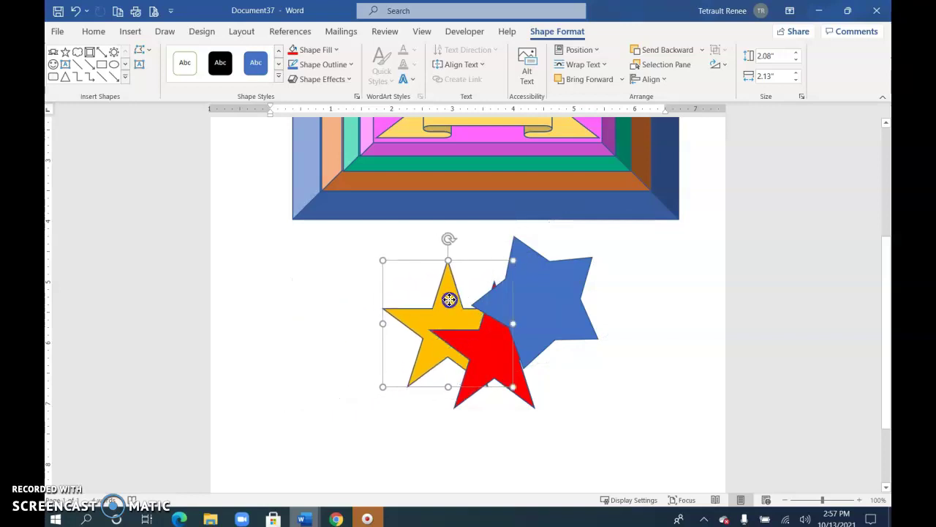
# Bring the red star to the front and nudge the blue star slightly down-left.
pyautogui.click(489, 343)
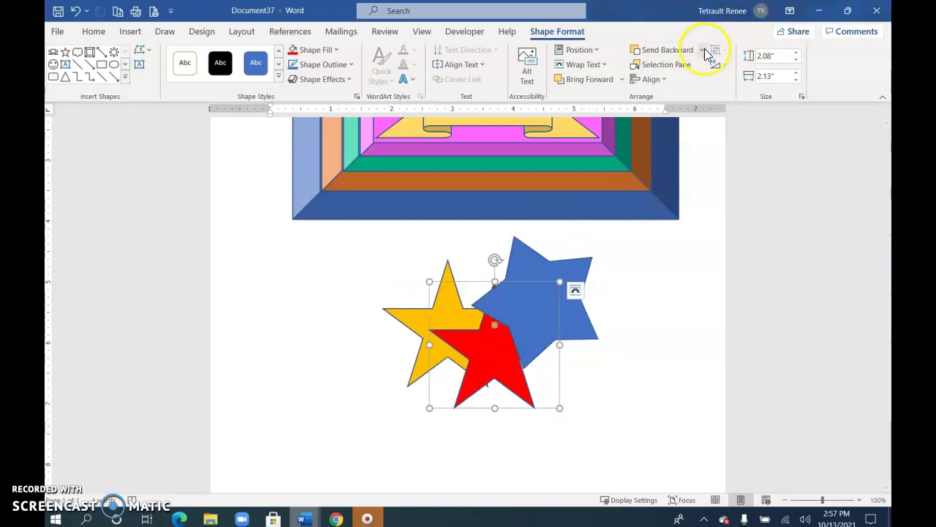
pyautogui.click(623, 79)
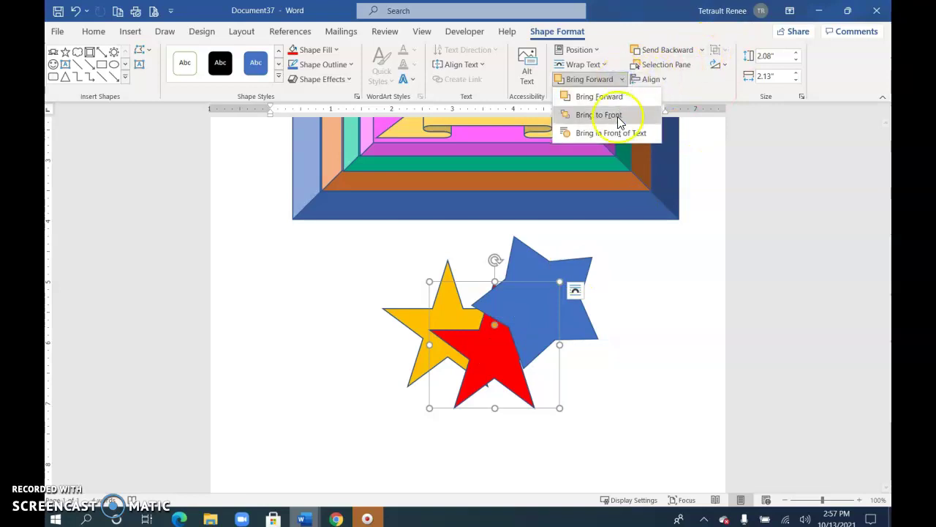
pyautogui.click(616, 116)
pyautogui.click(542, 257)
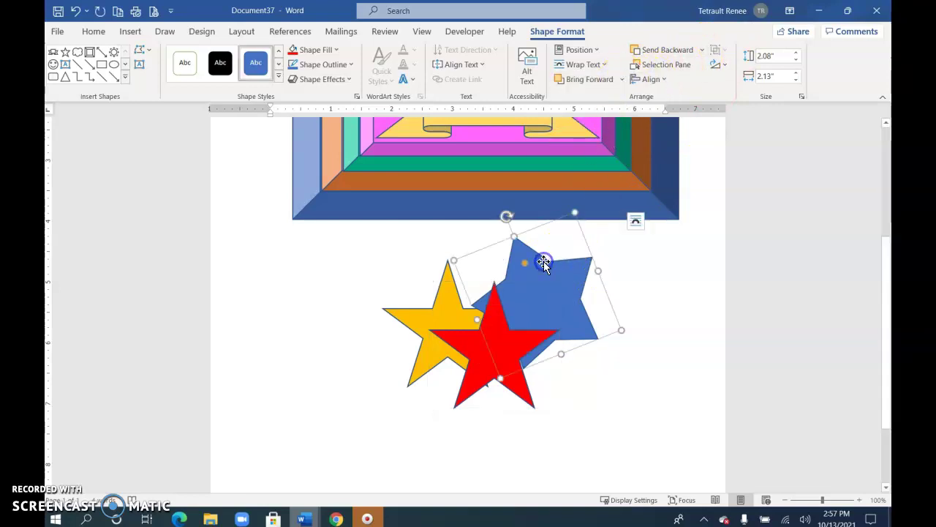
pyautogui.moveTo(539, 261); pyautogui.dragTo(536, 262)
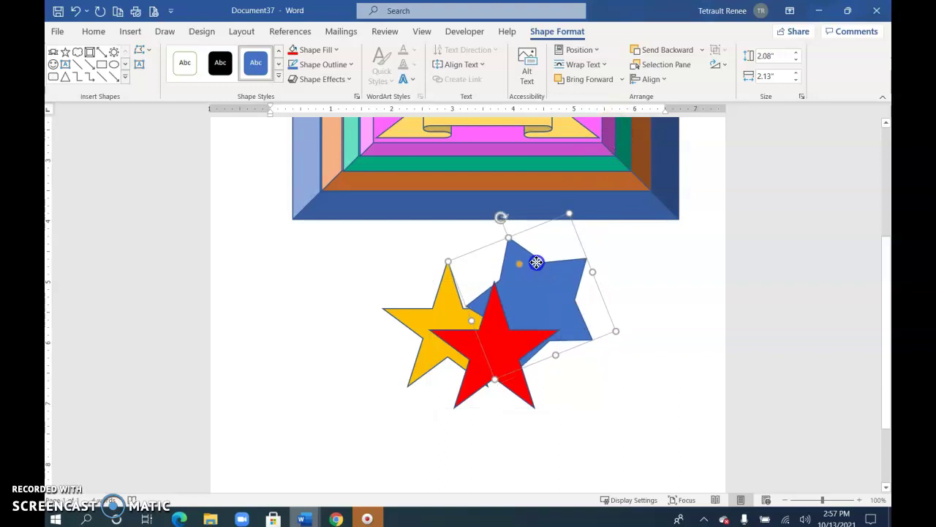
pyautogui.click(738, 324)
pyautogui.scroll(-2, 853, 251)
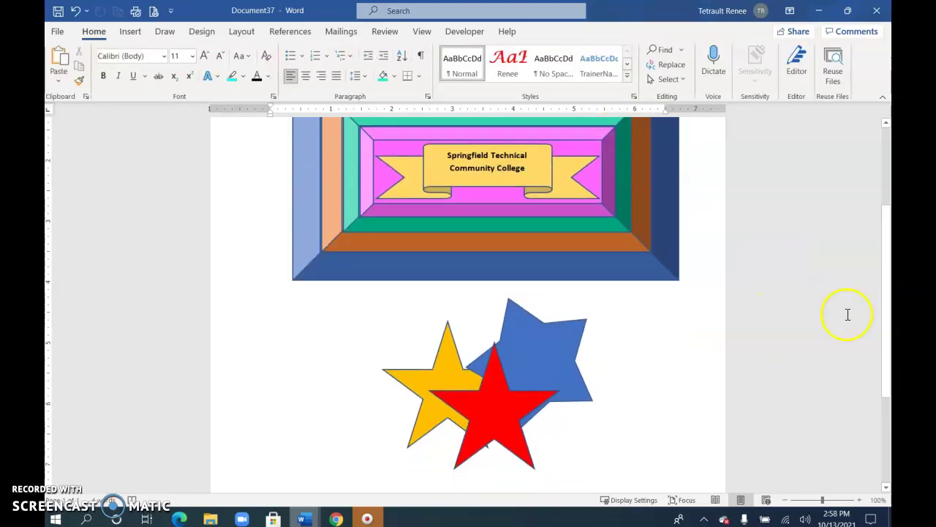
# Shift the red star slightly lower within the cluster.
pyautogui.scroll(-3, 648, 402)
pyautogui.click(496, 338)
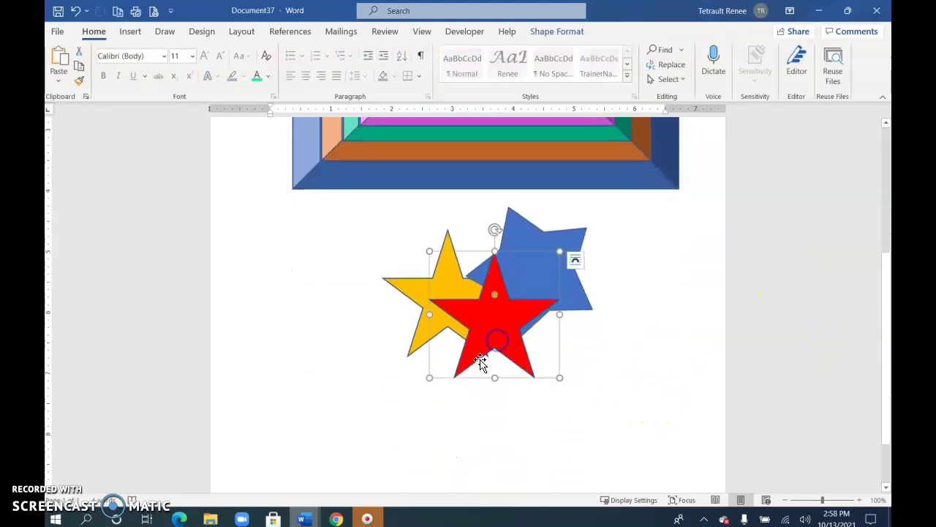
pyautogui.moveTo(495, 298); pyautogui.dragTo(498, 303)
pyautogui.click(598, 310)
pyautogui.scroll(-3, 754, 278)
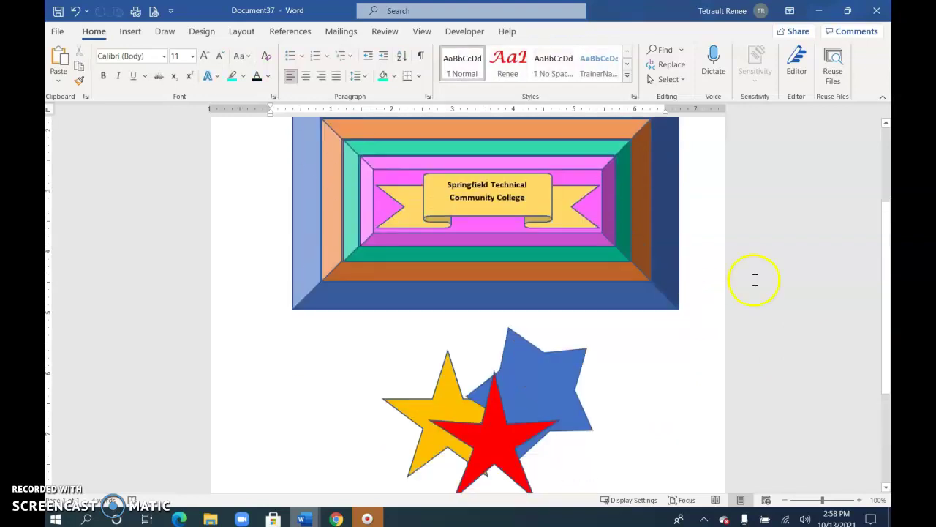
pyautogui.moveTo(887, 272); pyautogui.dragTo(887, 277)
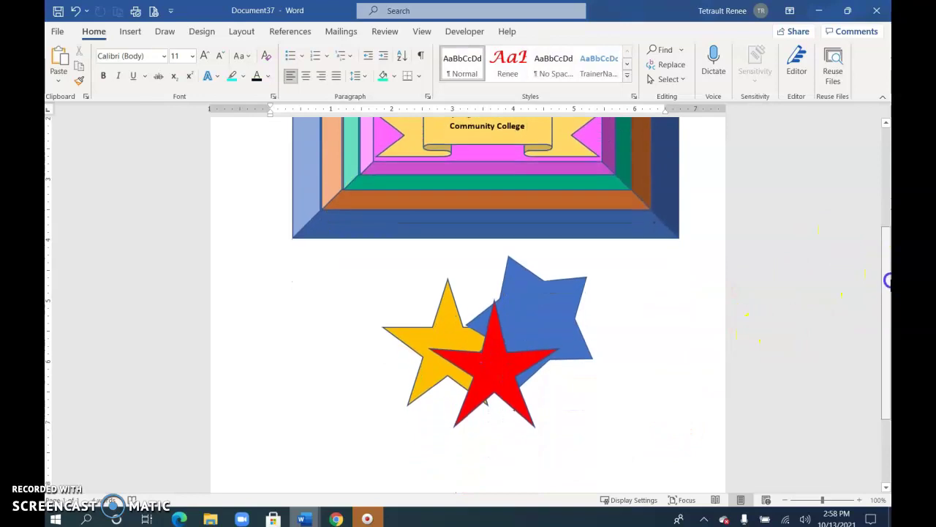
# Group the yellow, red and blue stars into one object and move it down under the frame.
pyautogui.click(436, 335)
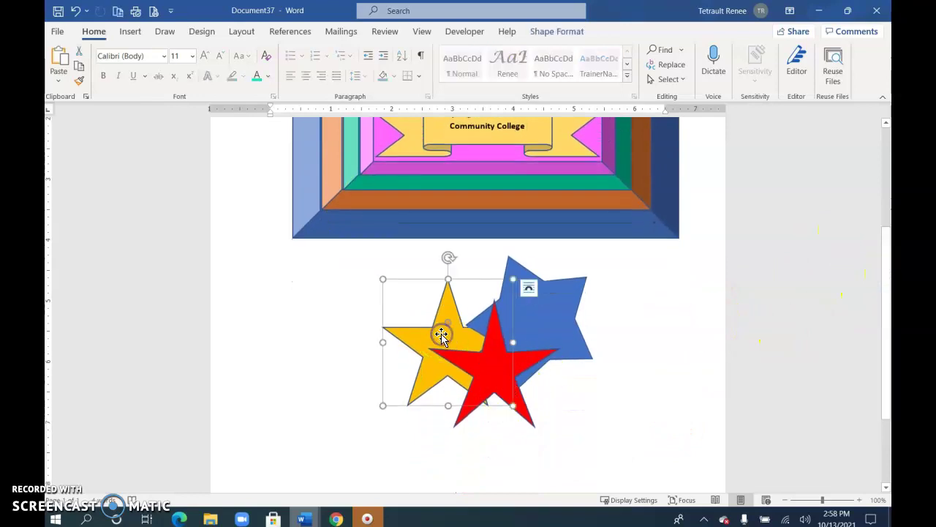
pyautogui.keyDown('shift'); pyautogui.click(543, 361); pyautogui.keyUp('shift')
pyautogui.keyDown('shift'); pyautogui.click(560, 296); pyautogui.keyUp('shift')
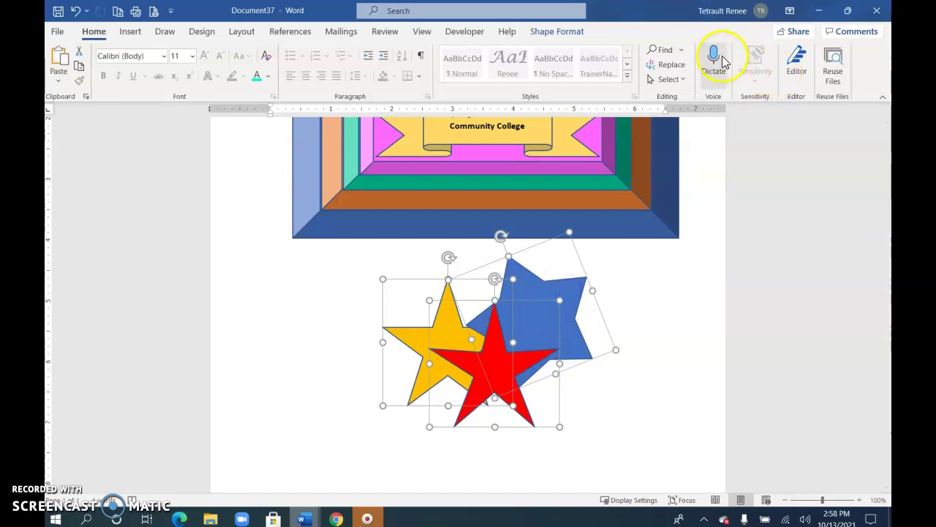
pyautogui.click(539, 32)
pyautogui.click(718, 52)
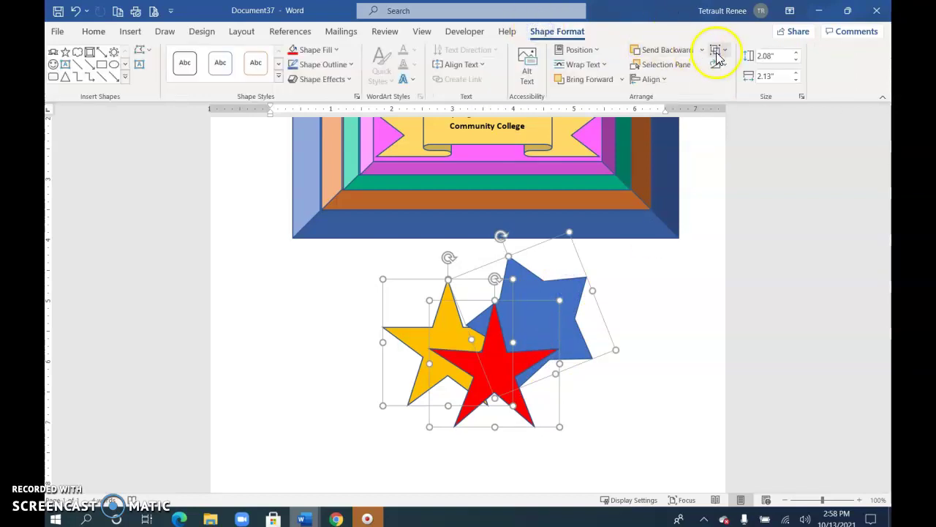
pyautogui.click(723, 69)
pyautogui.moveTo(510, 308); pyautogui.dragTo(525, 338)
pyautogui.click(657, 341)
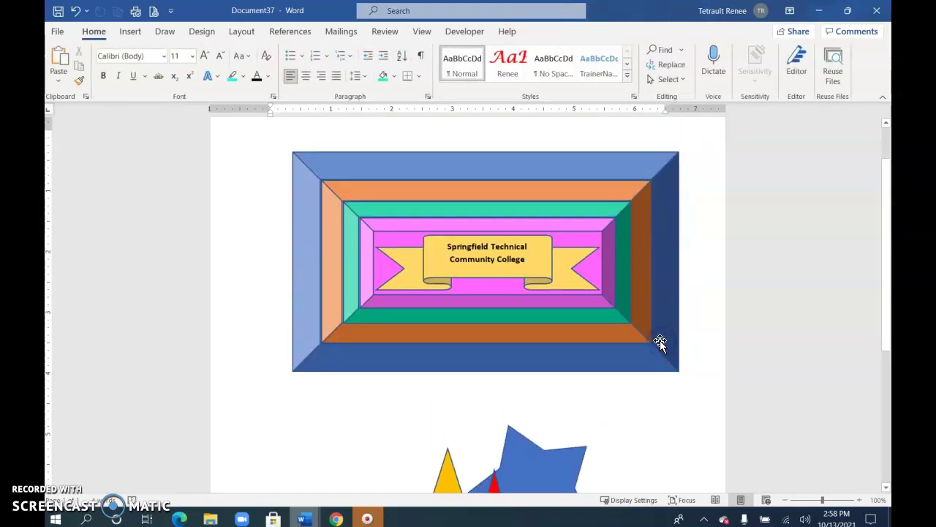